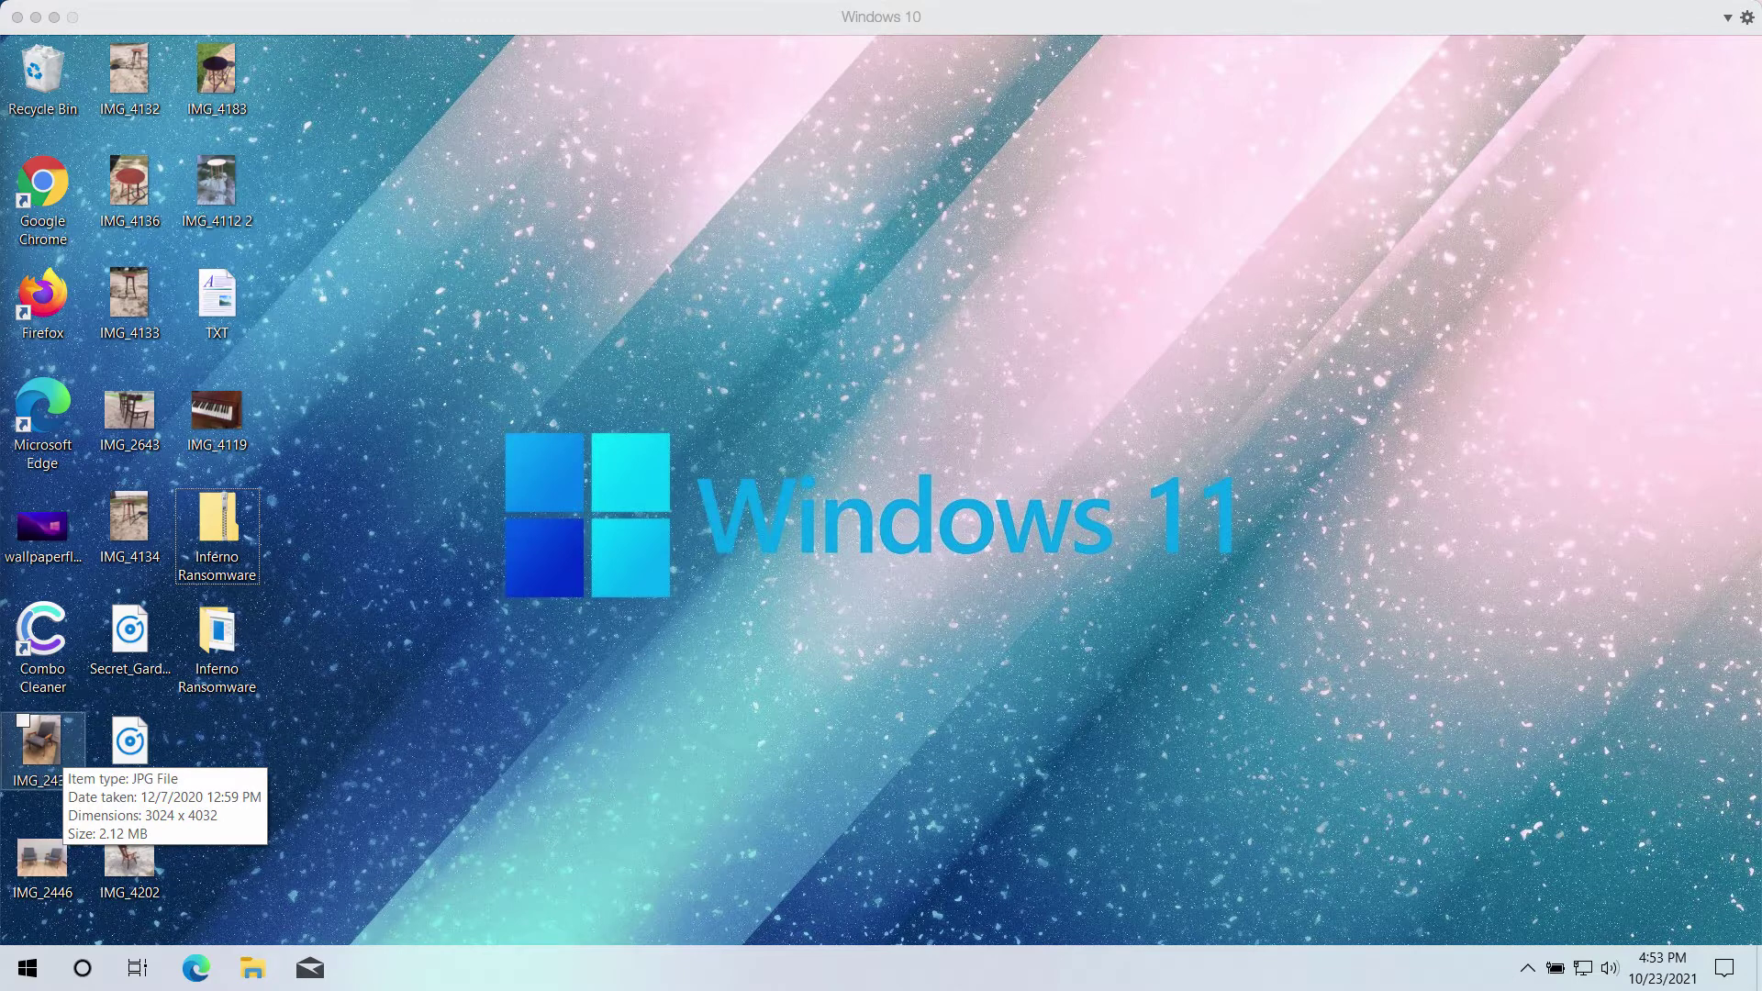
# - Check that the TXT document and sample pictures such as IMG_4202 on the desktop open, closing each viewer window
pyautogui.click(603, 573)
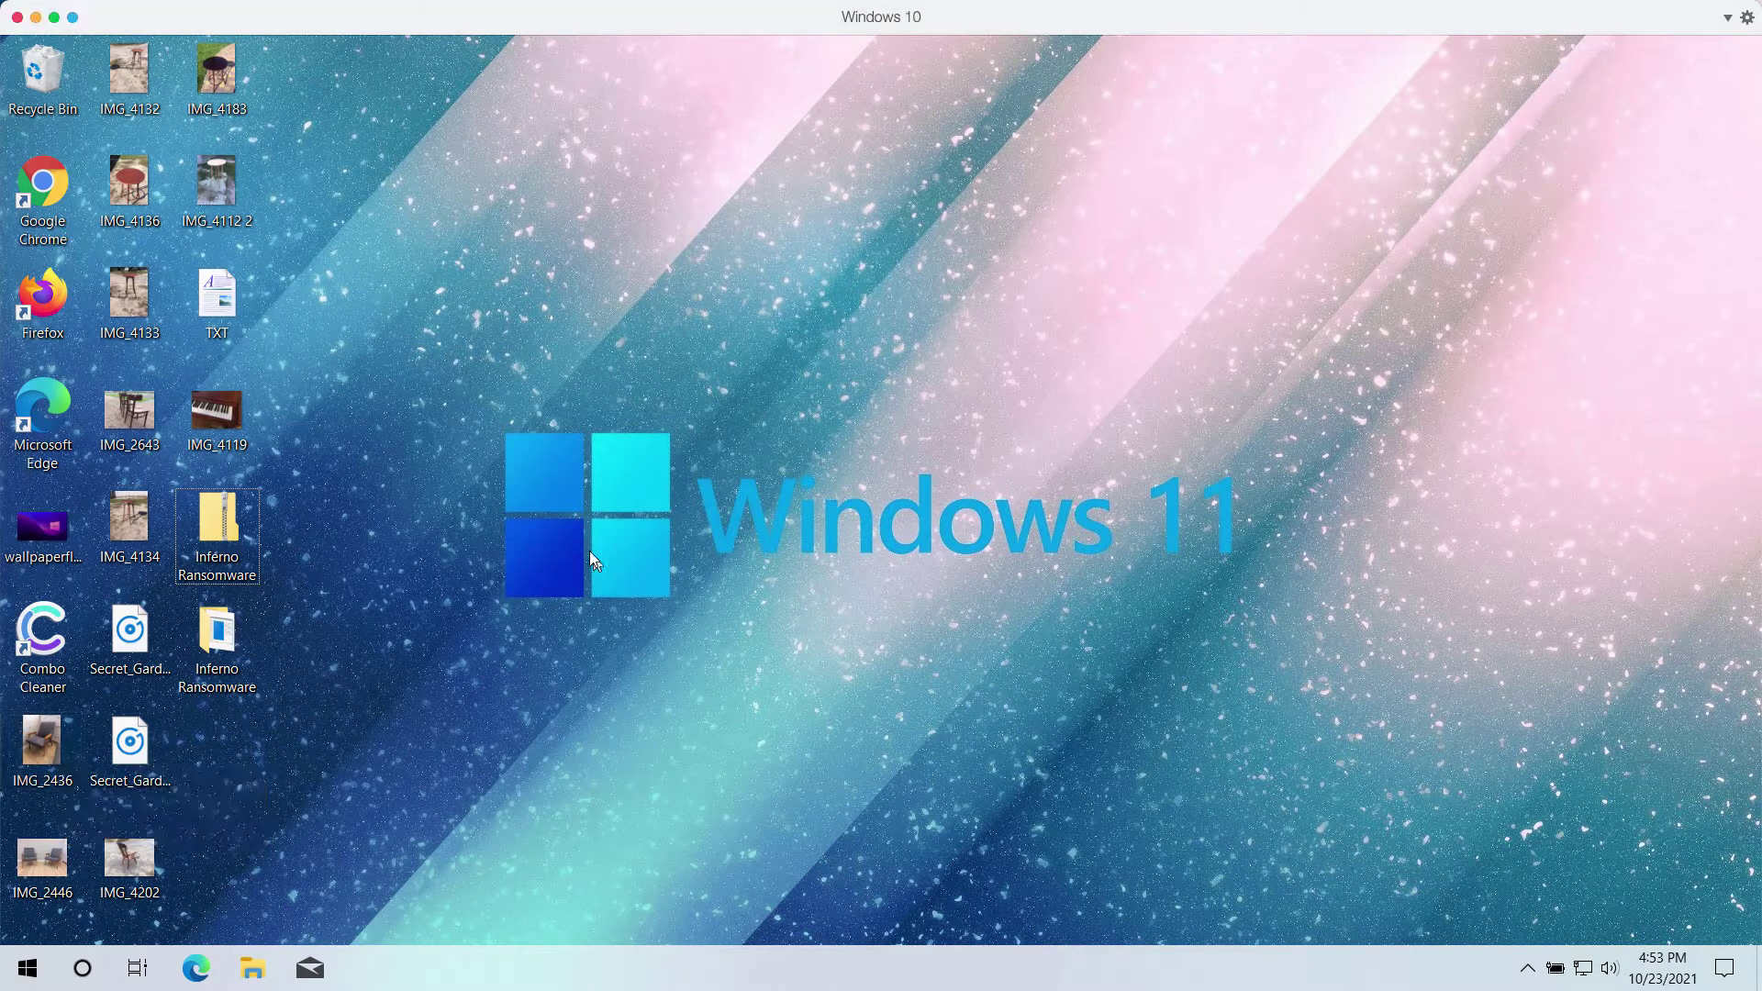
pyautogui.doubleClick(246, 317)
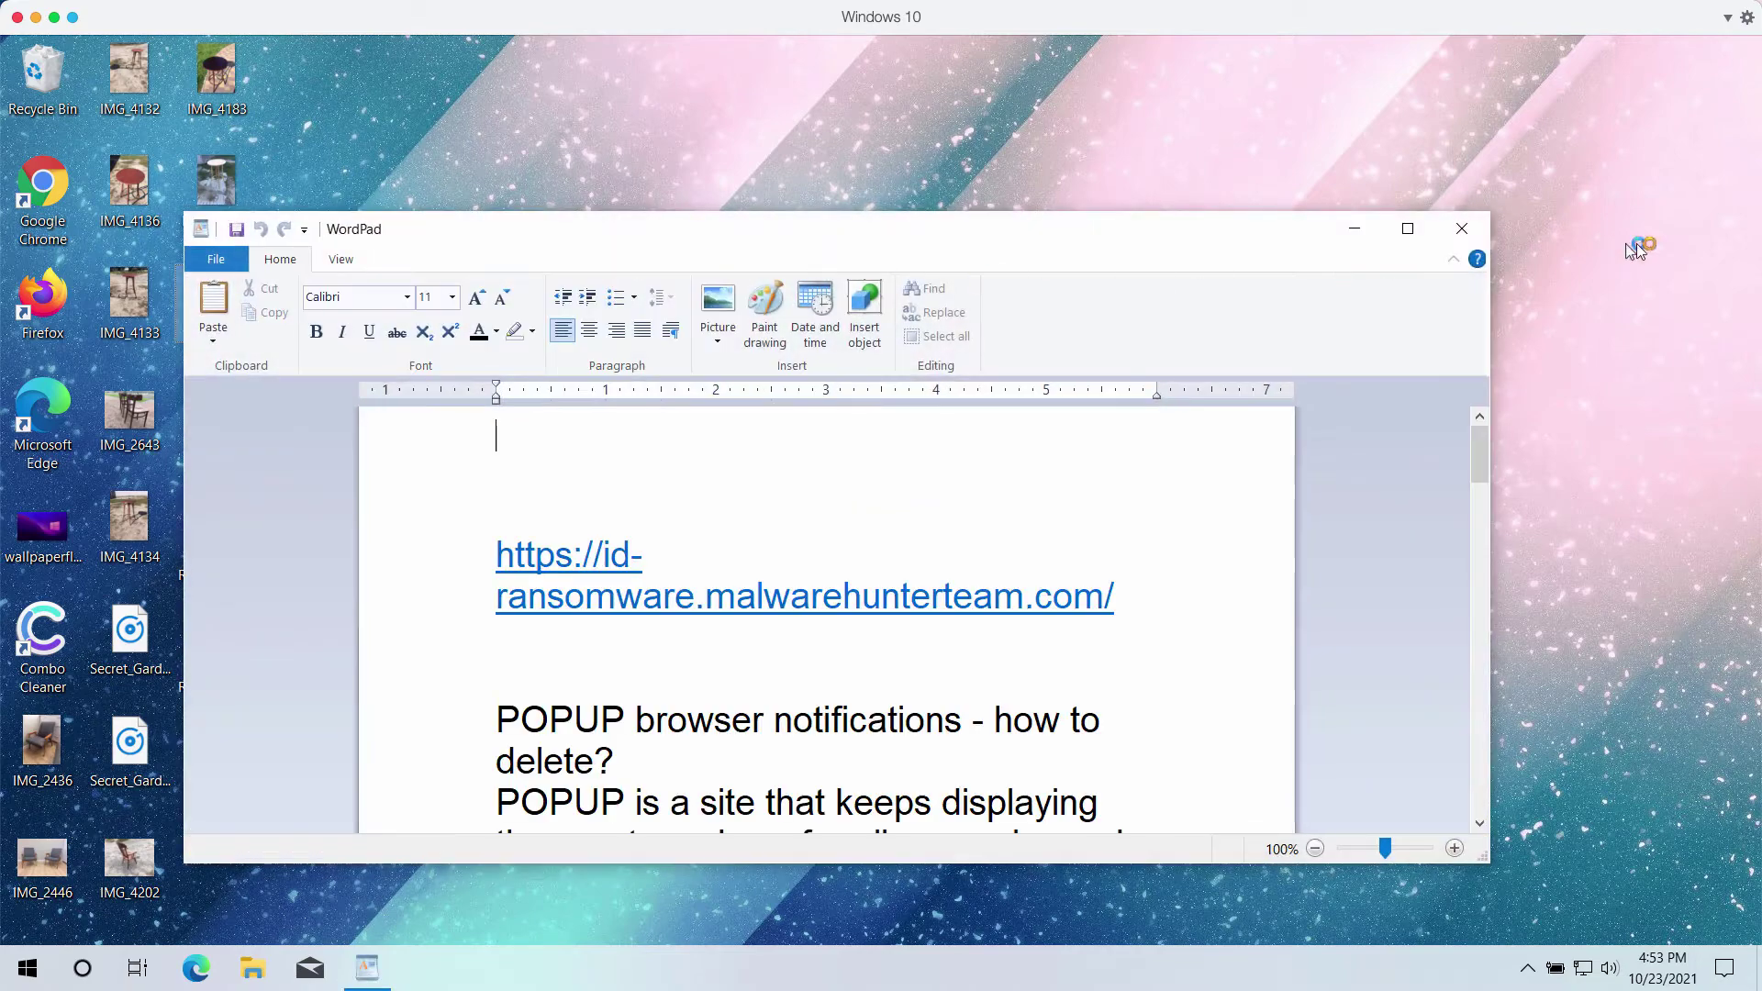
pyautogui.click(1462, 228)
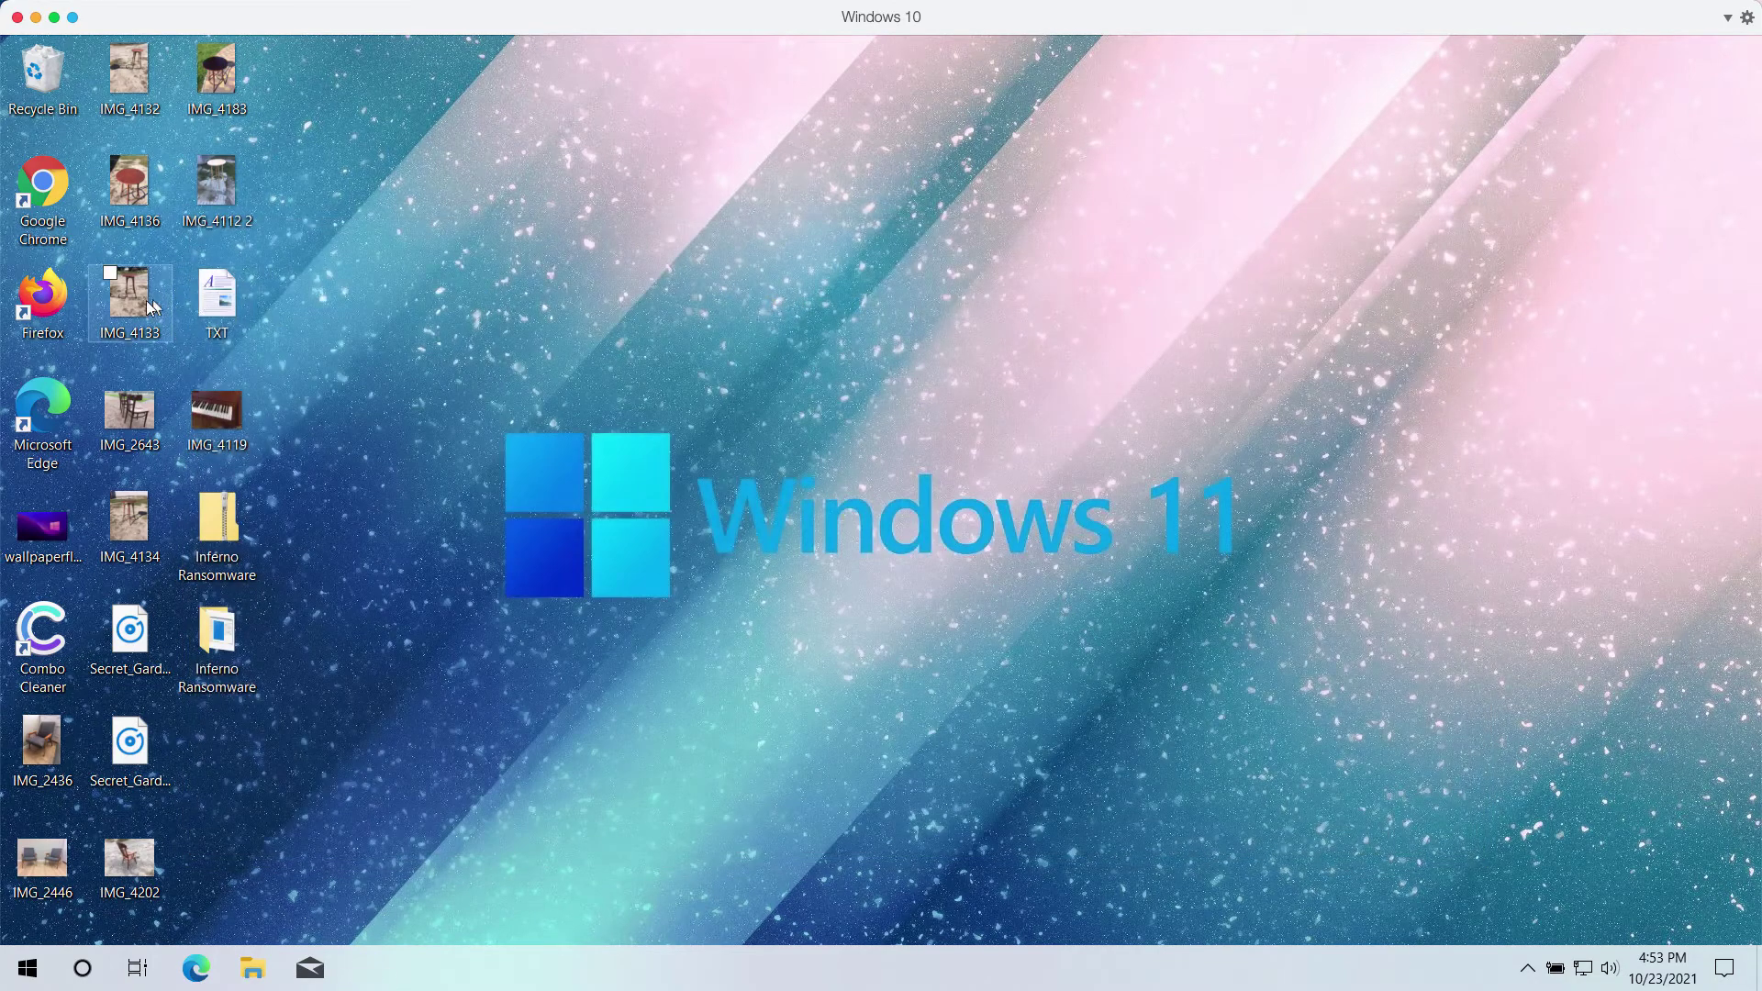
pyautogui.press('Return')
pyautogui.click(765, 88)
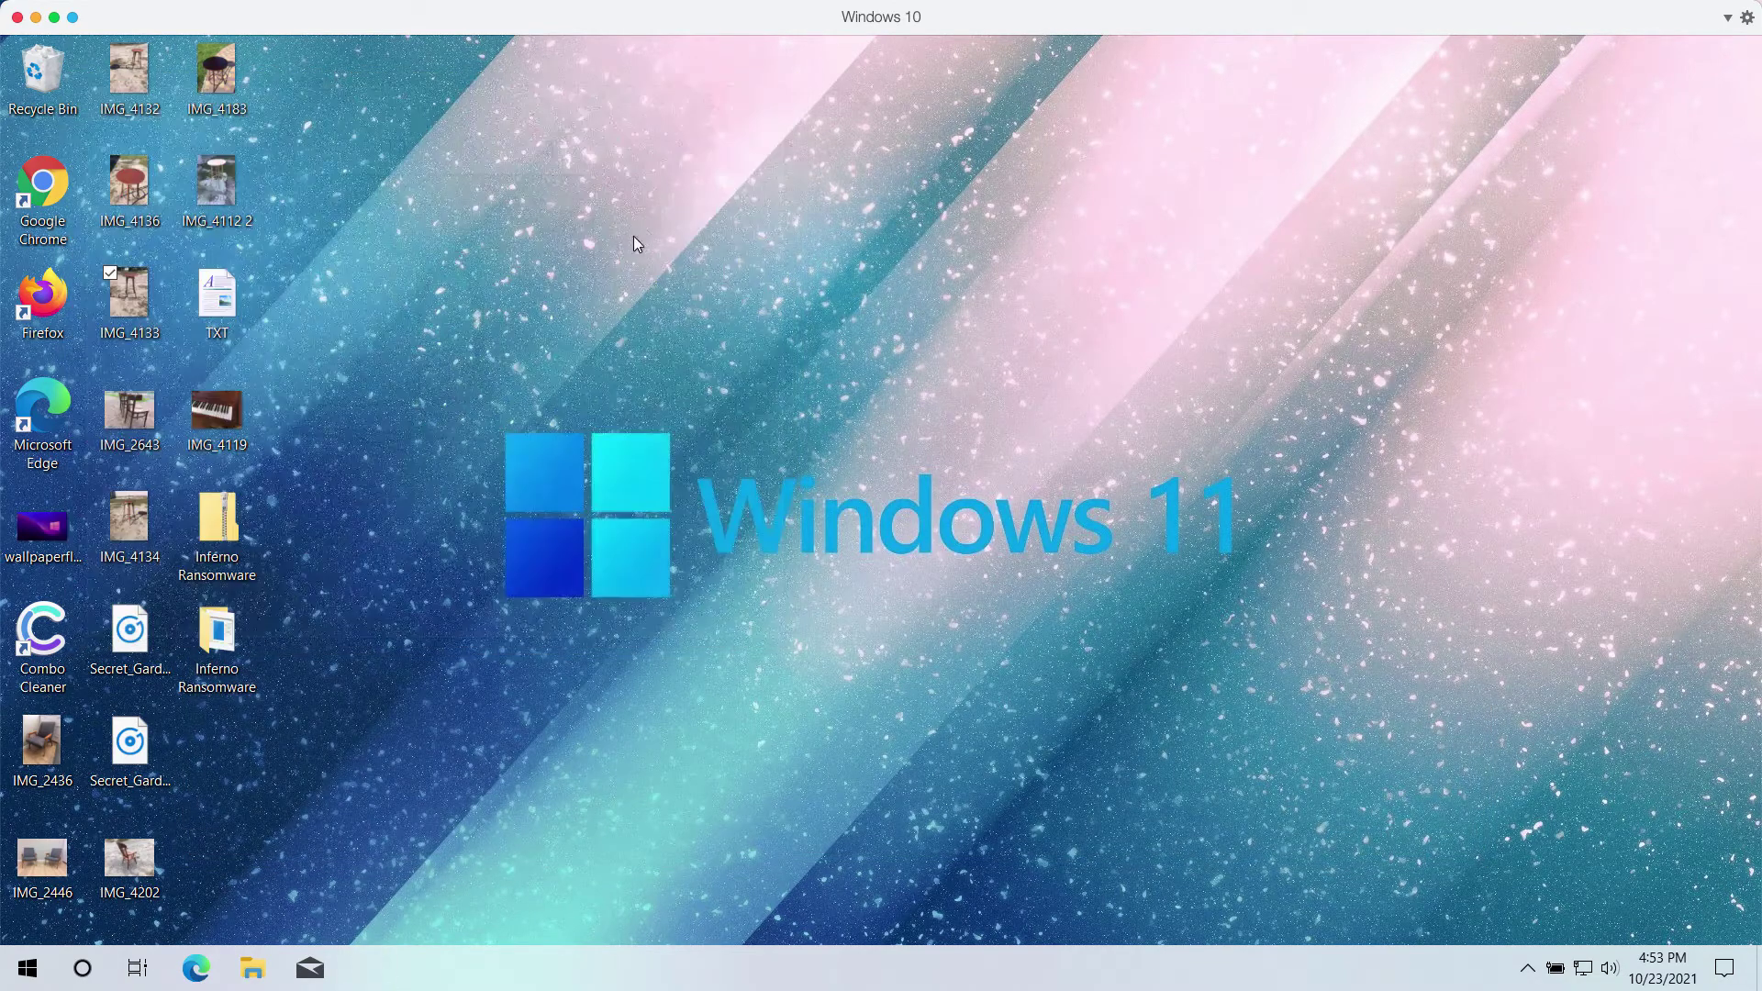
pyautogui.doubleClick(128, 859)
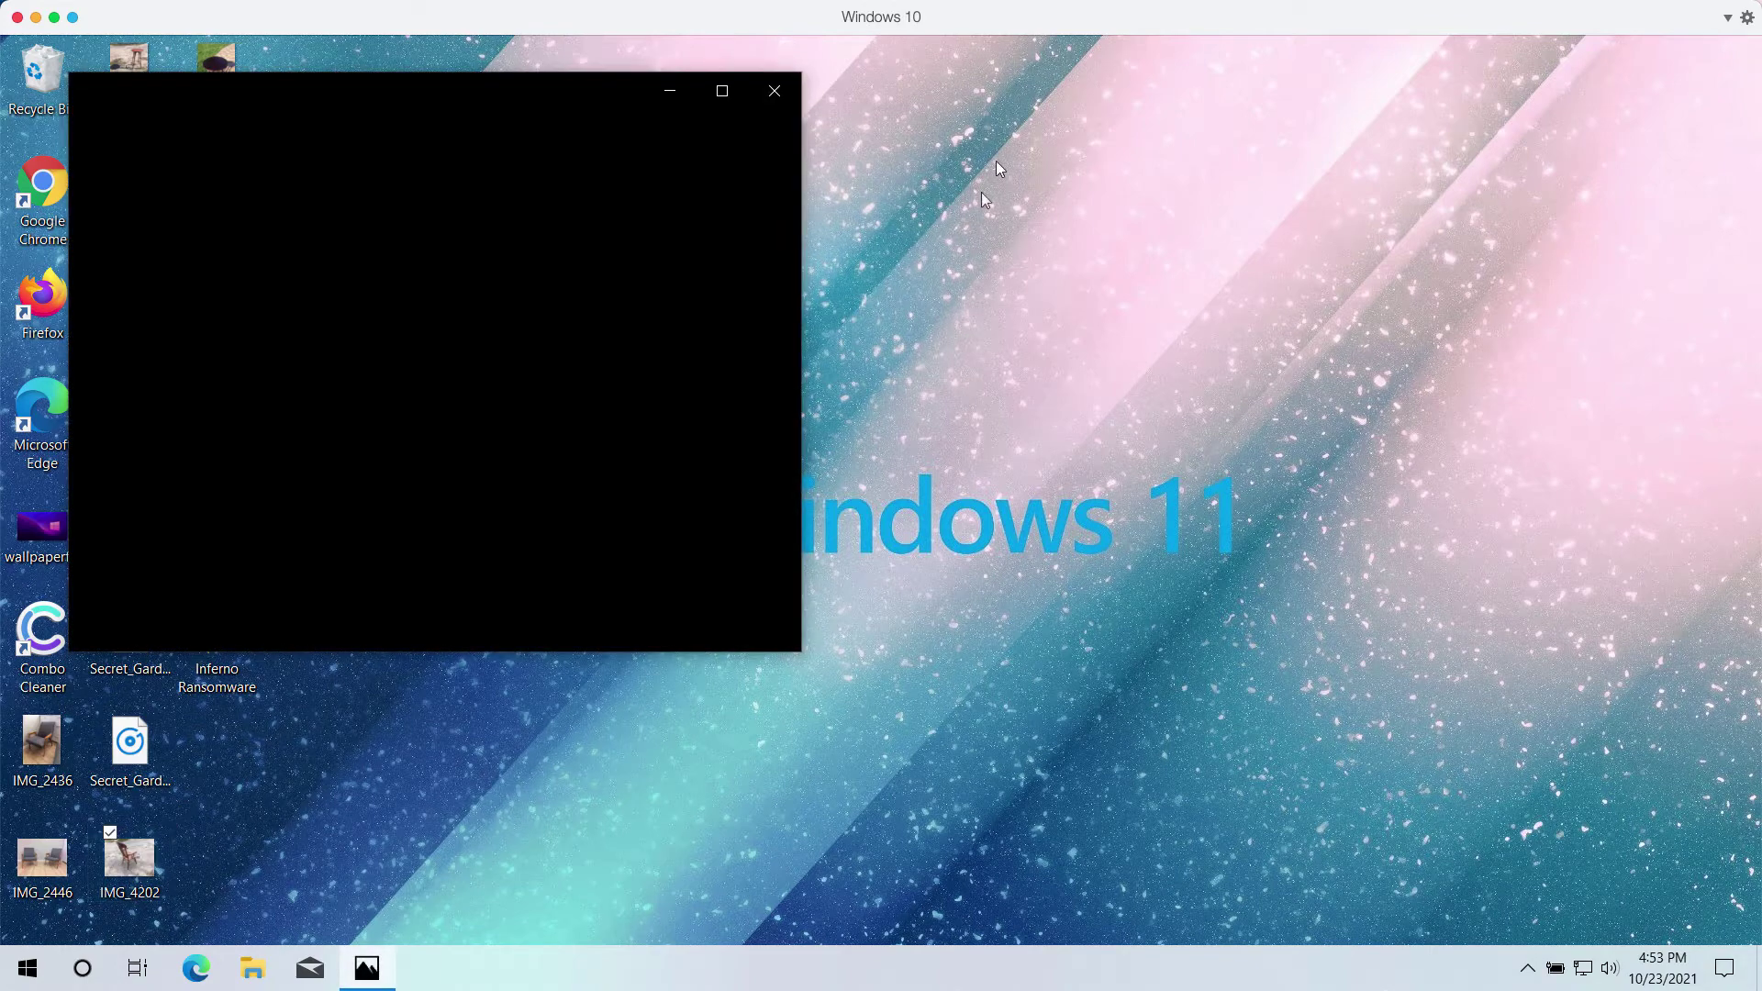
pyautogui.click(780, 90)
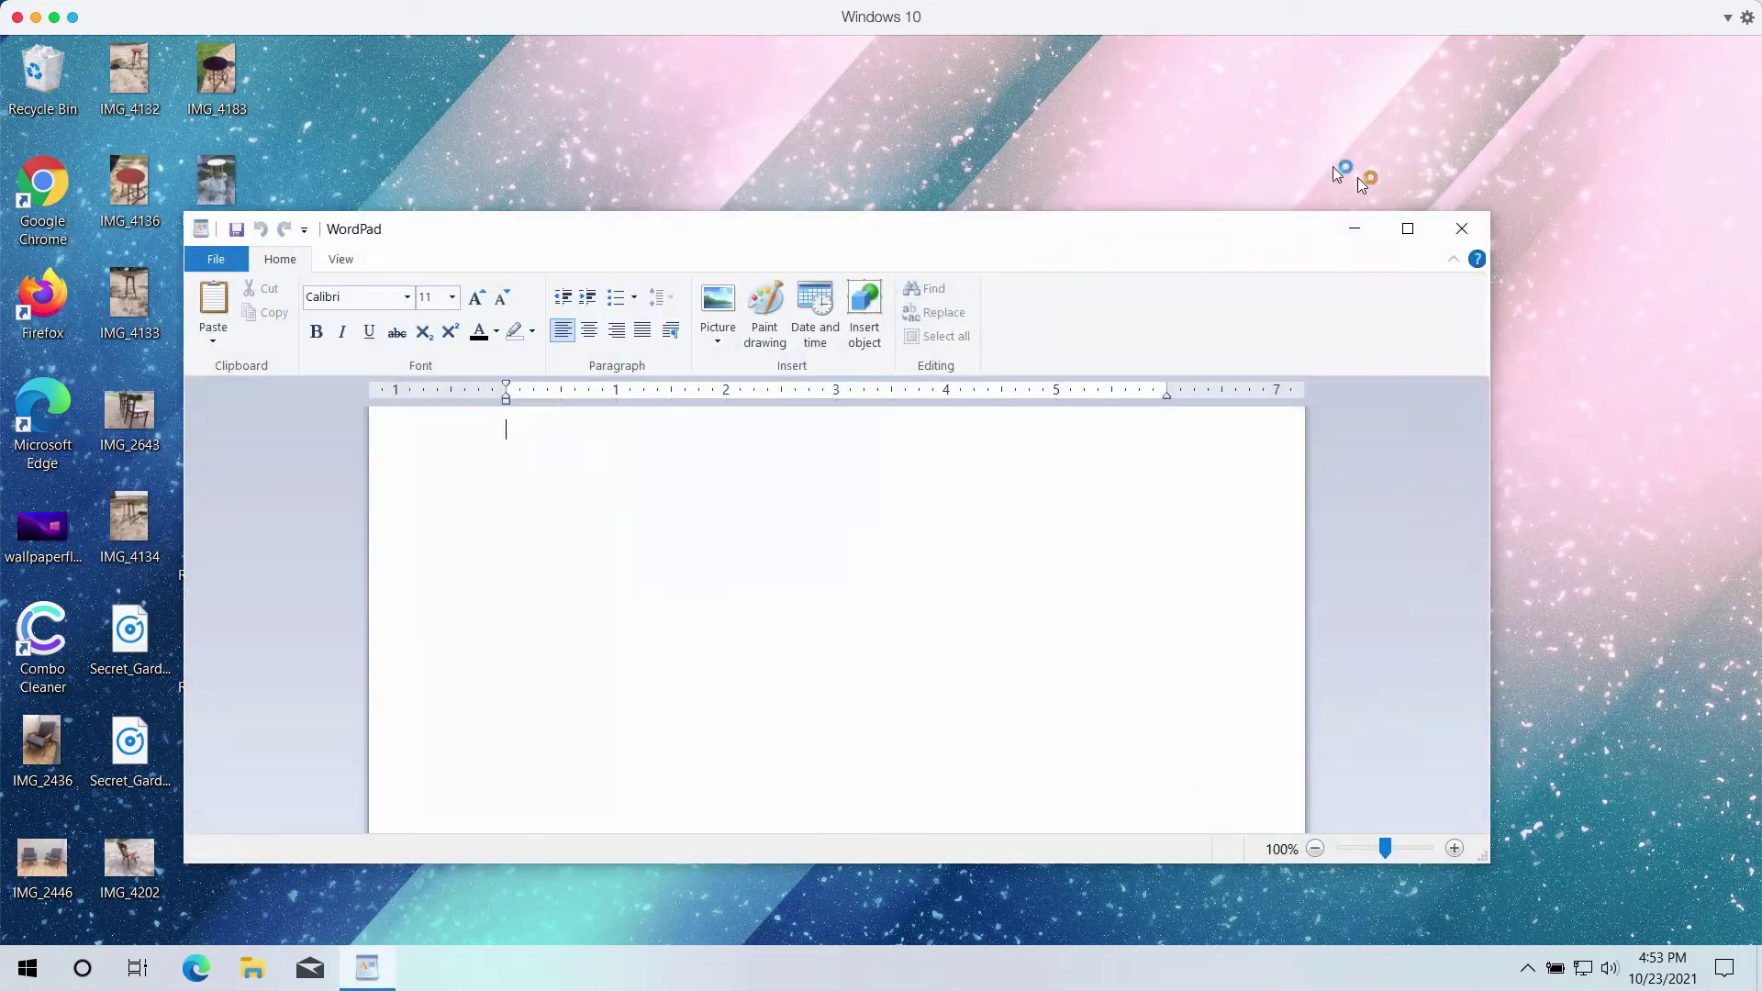
pyautogui.click(1463, 226)
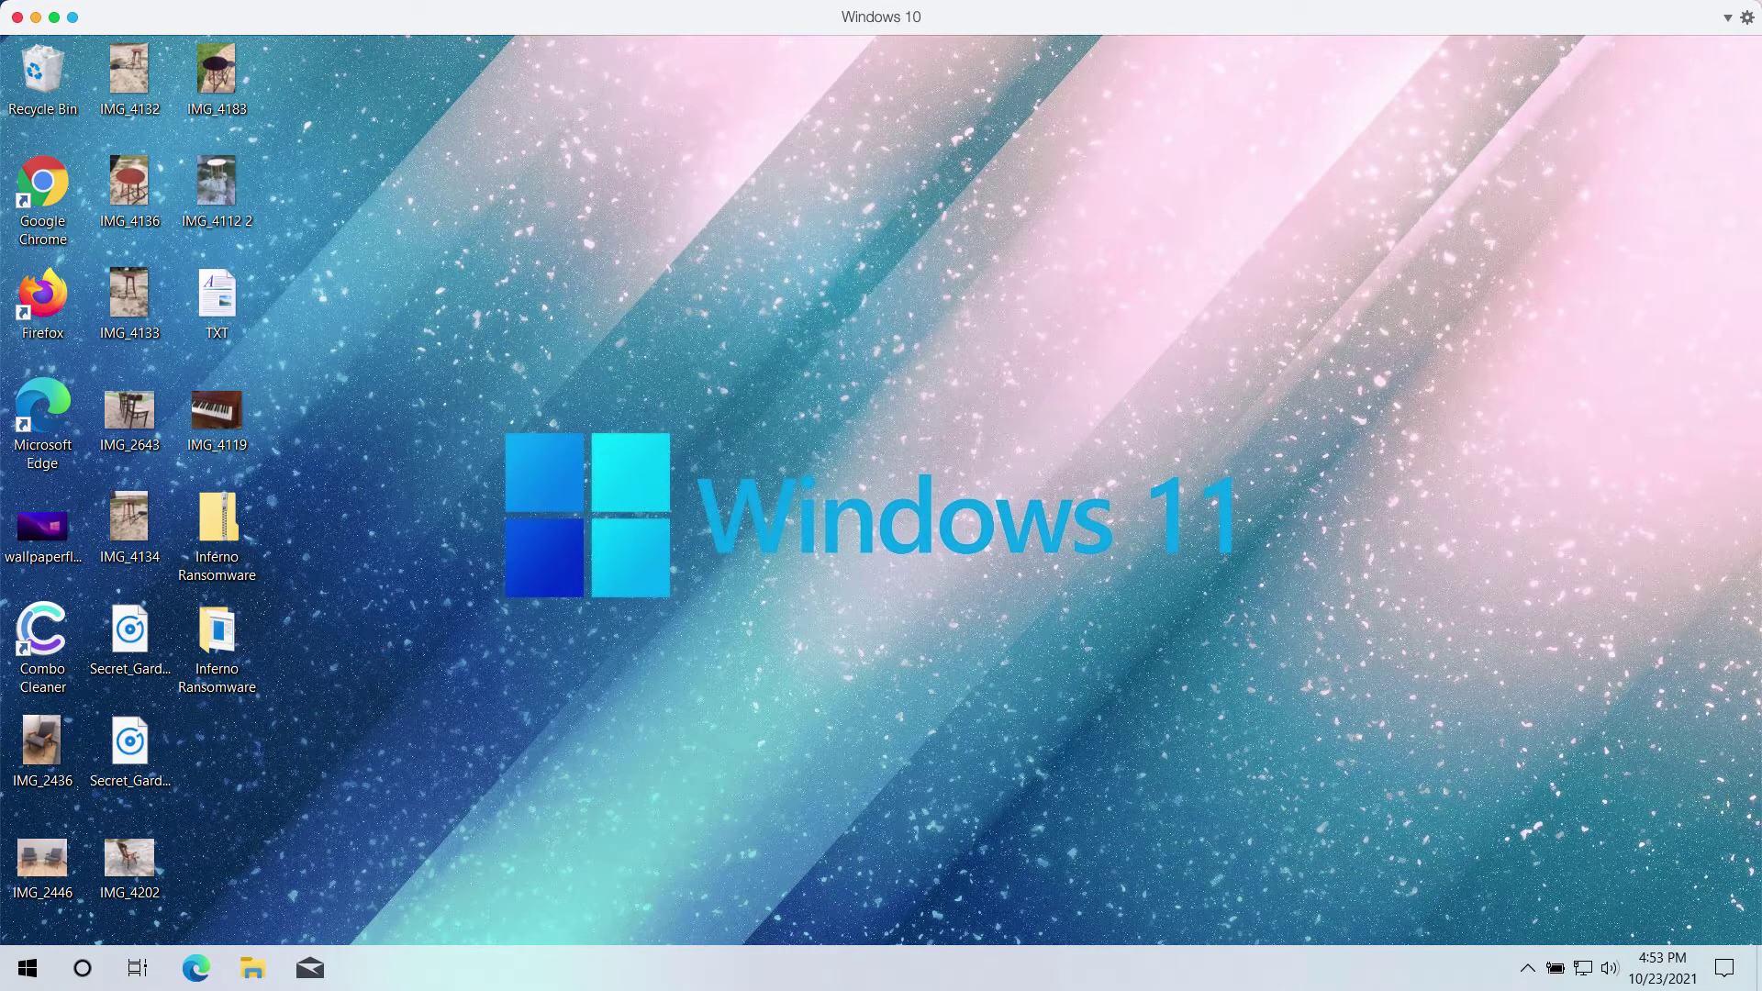
# - Run the application file inside the desktop's Inferno Ransomware folder and close the folder window
pyautogui.doubleClick(217, 634)
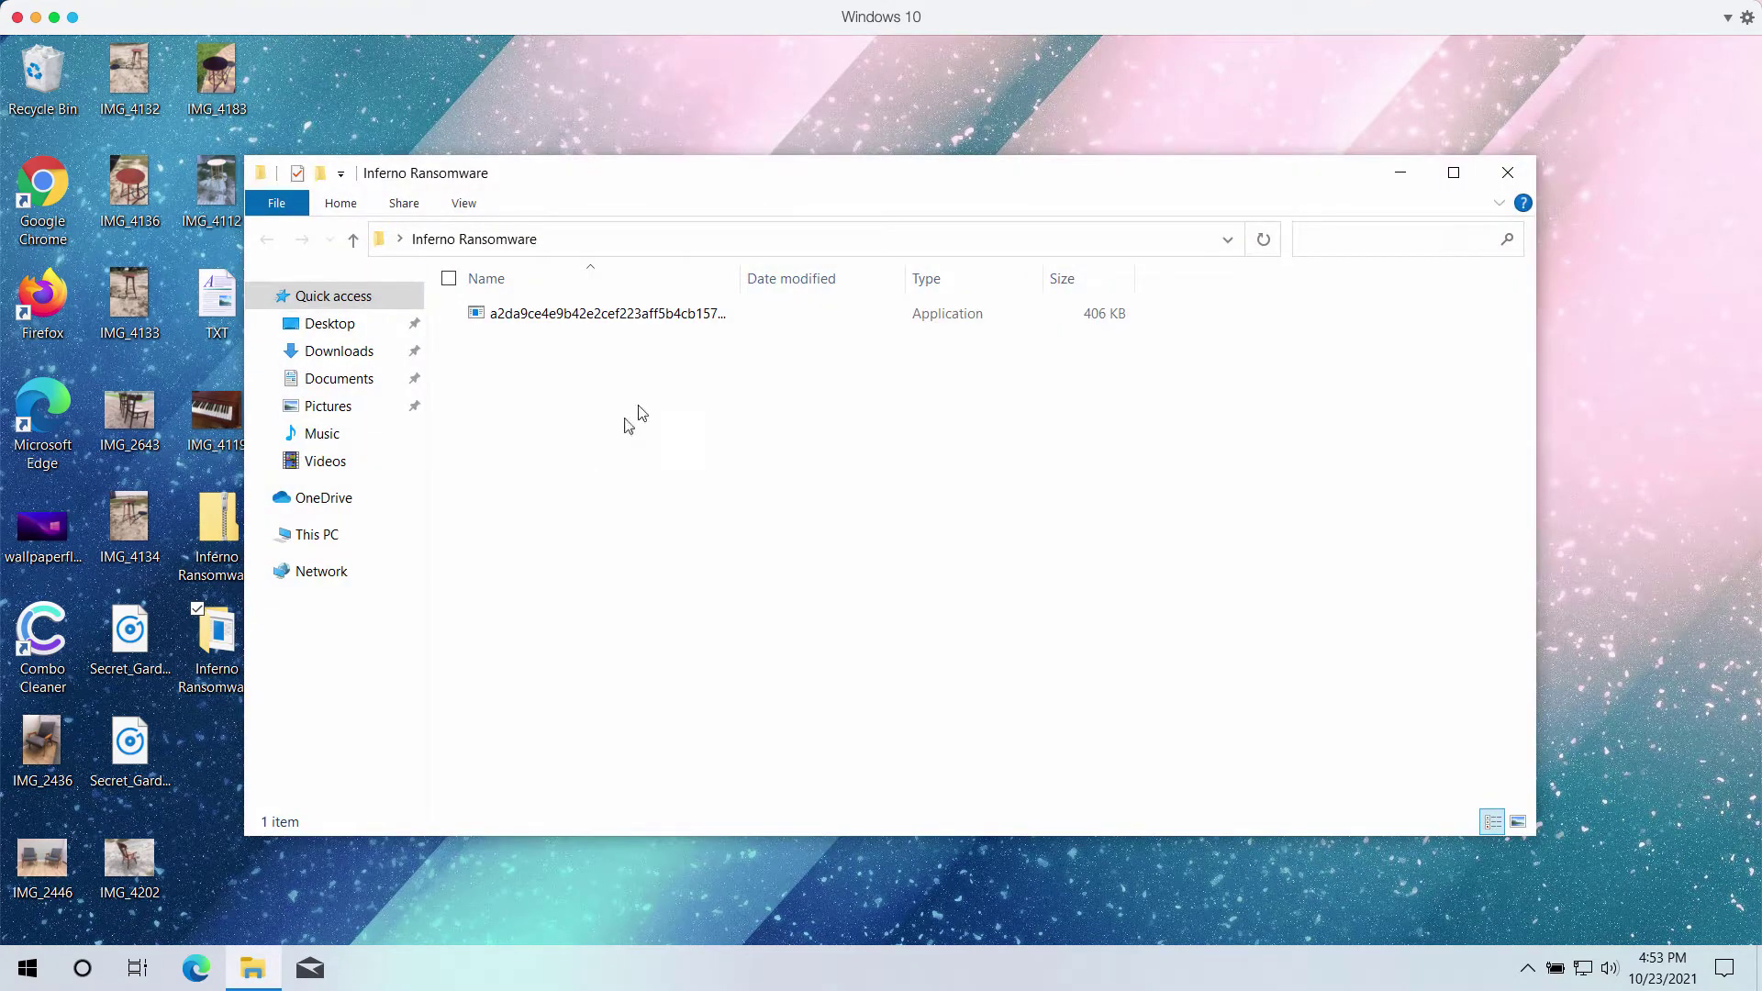
pyautogui.moveTo(907, 185); pyautogui.dragTo(970, 193)
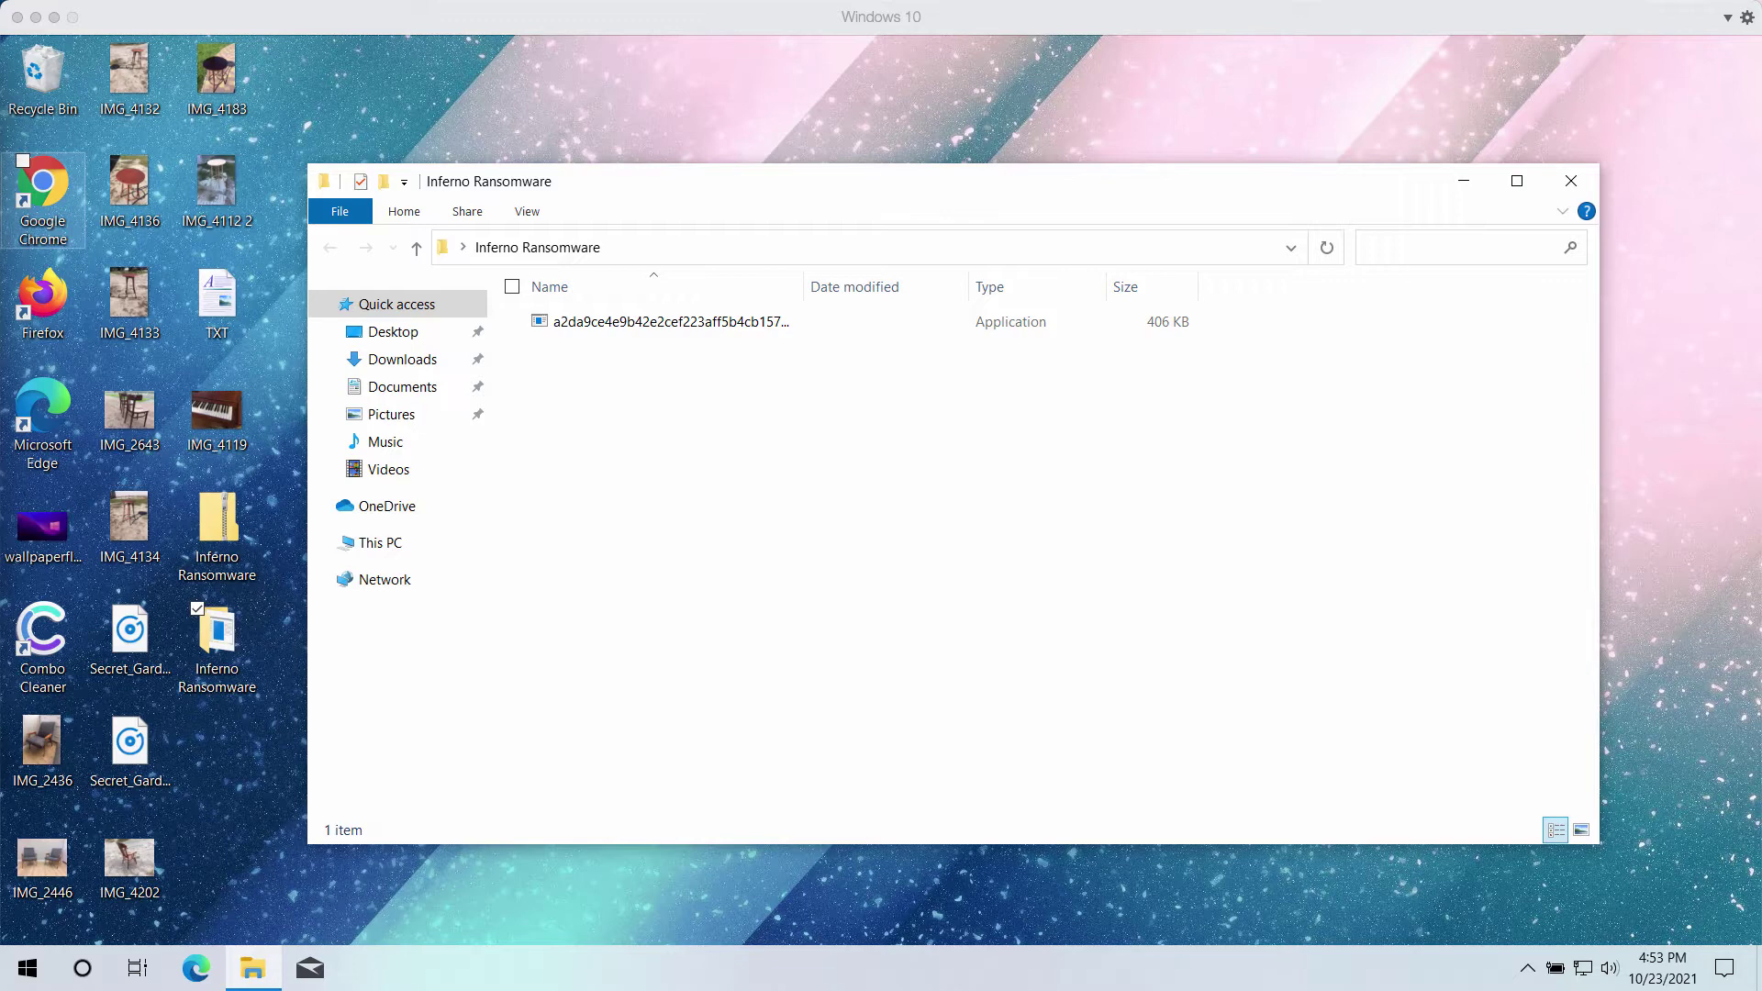
pyautogui.click(654, 322)
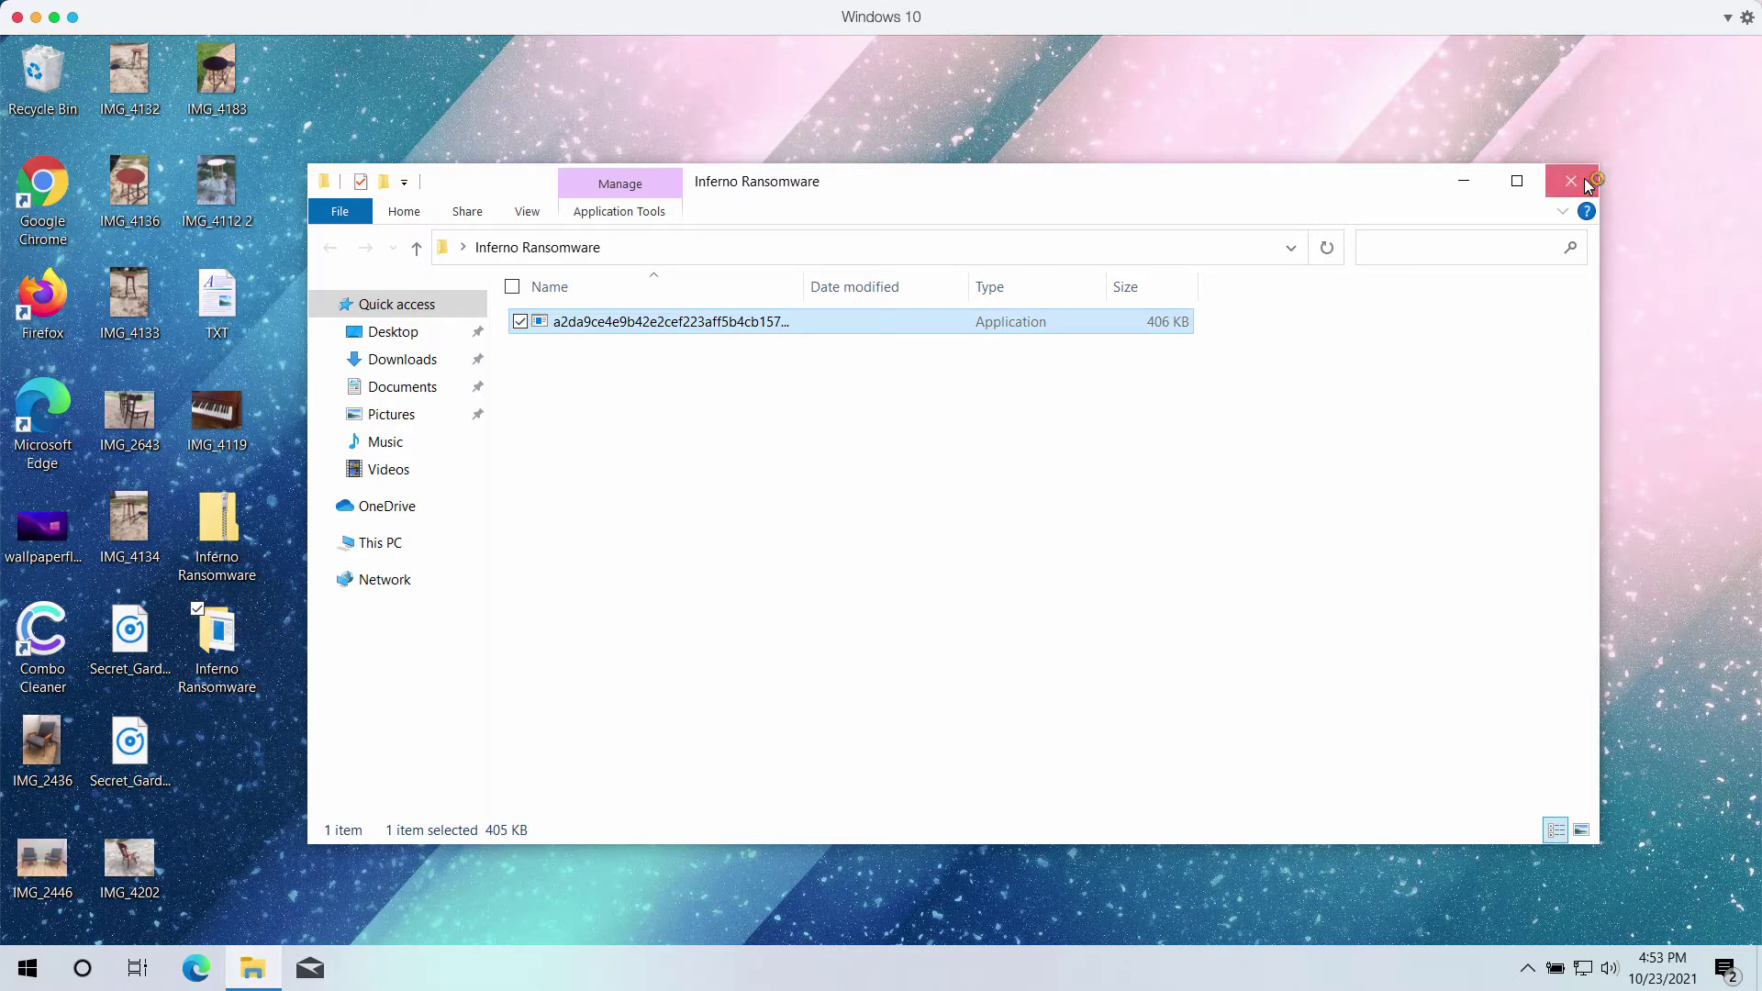
pyautogui.click(1571, 180)
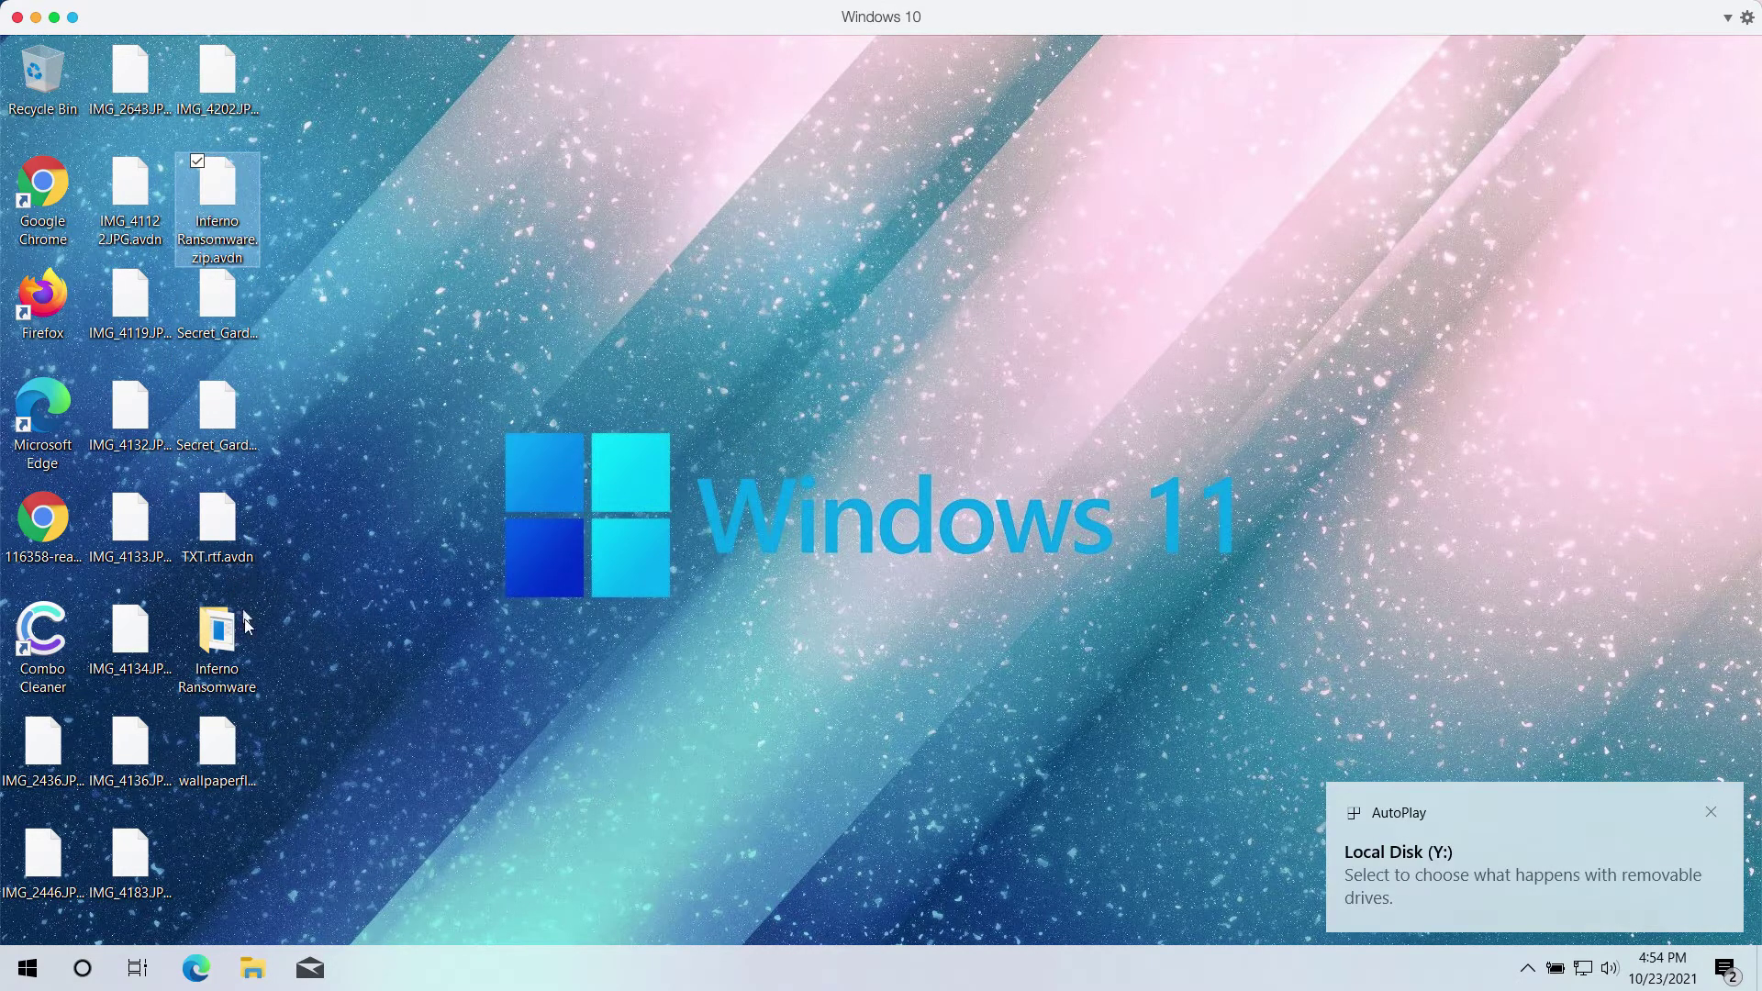
# - Inspect the .avdn files on the desktop and try to open the Secret_Garden Steps music file
pyautogui.click(218, 826)
pyautogui.click(140, 872)
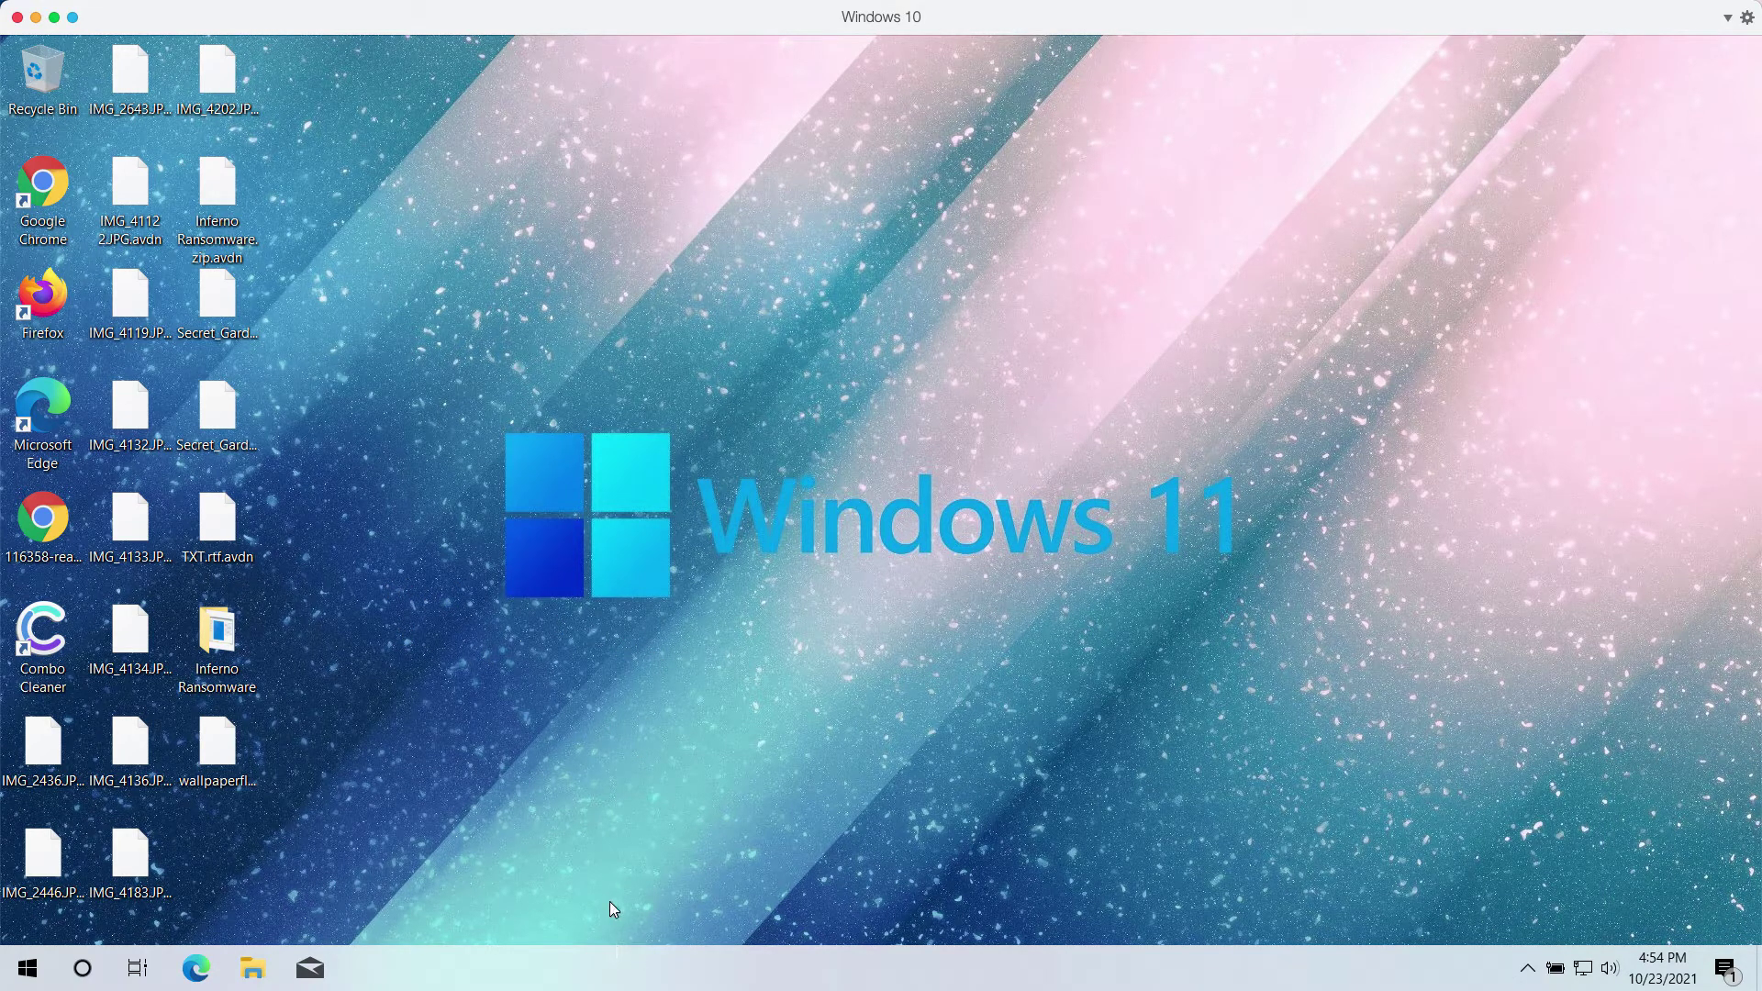
pyautogui.doubleClick(211, 399)
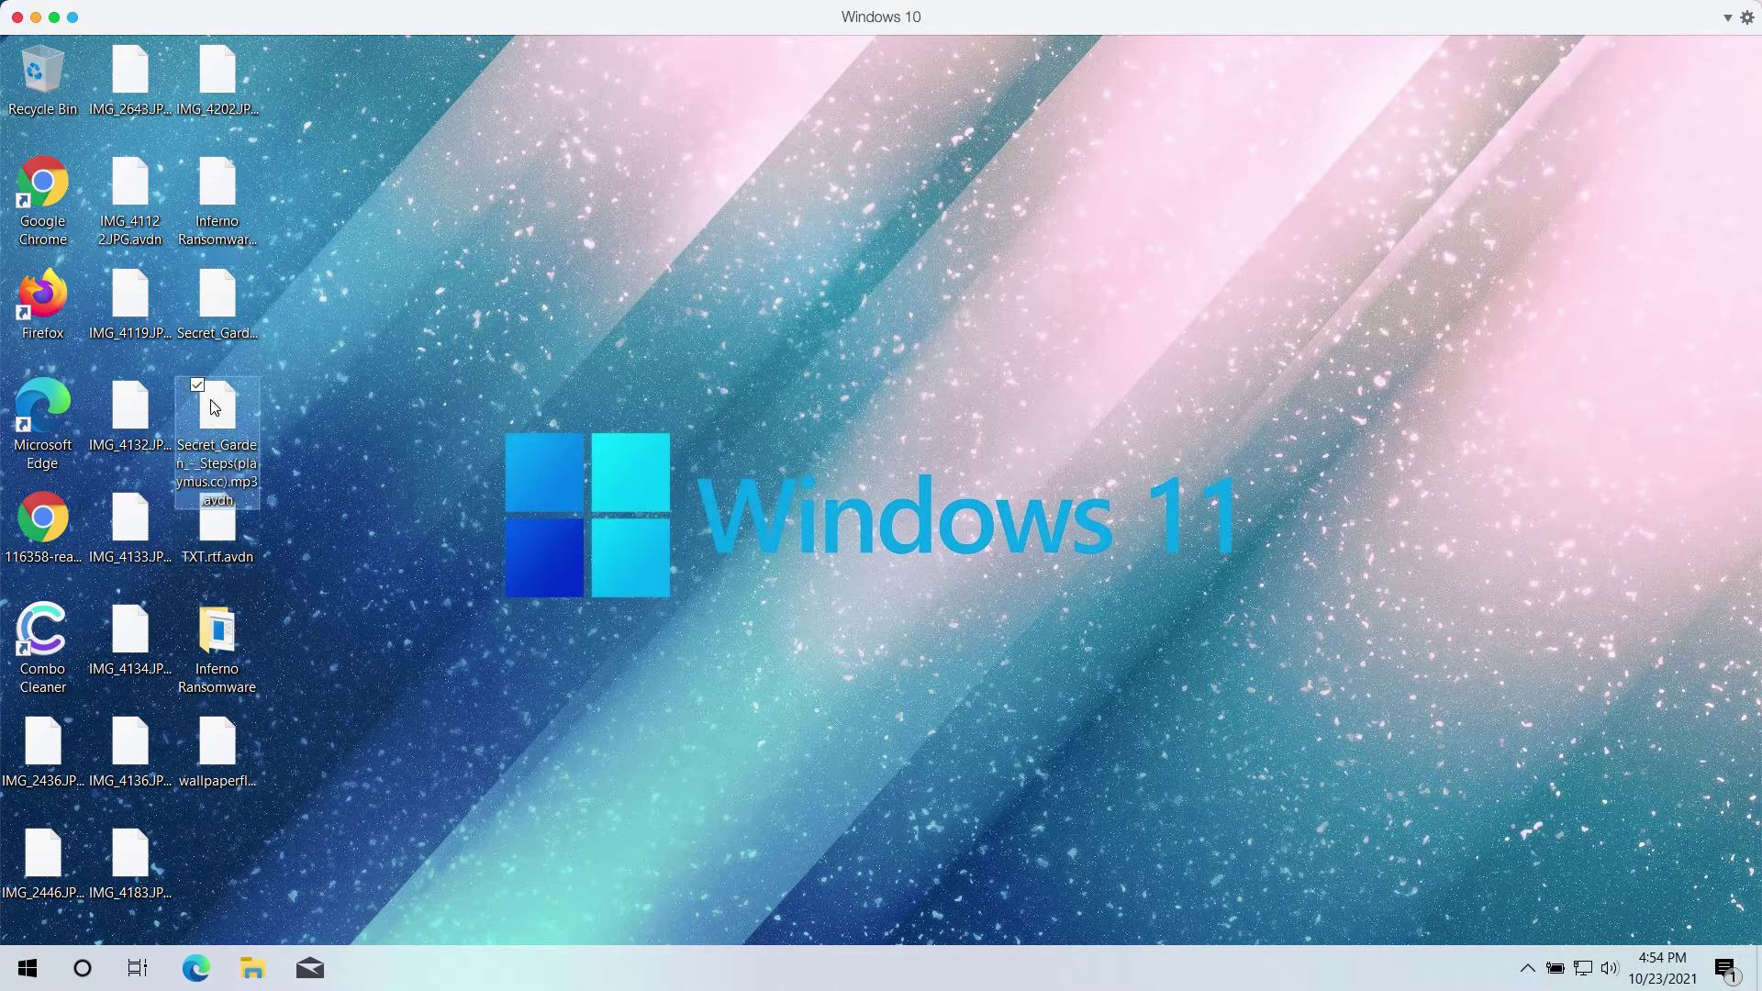
pyautogui.press('Escape')
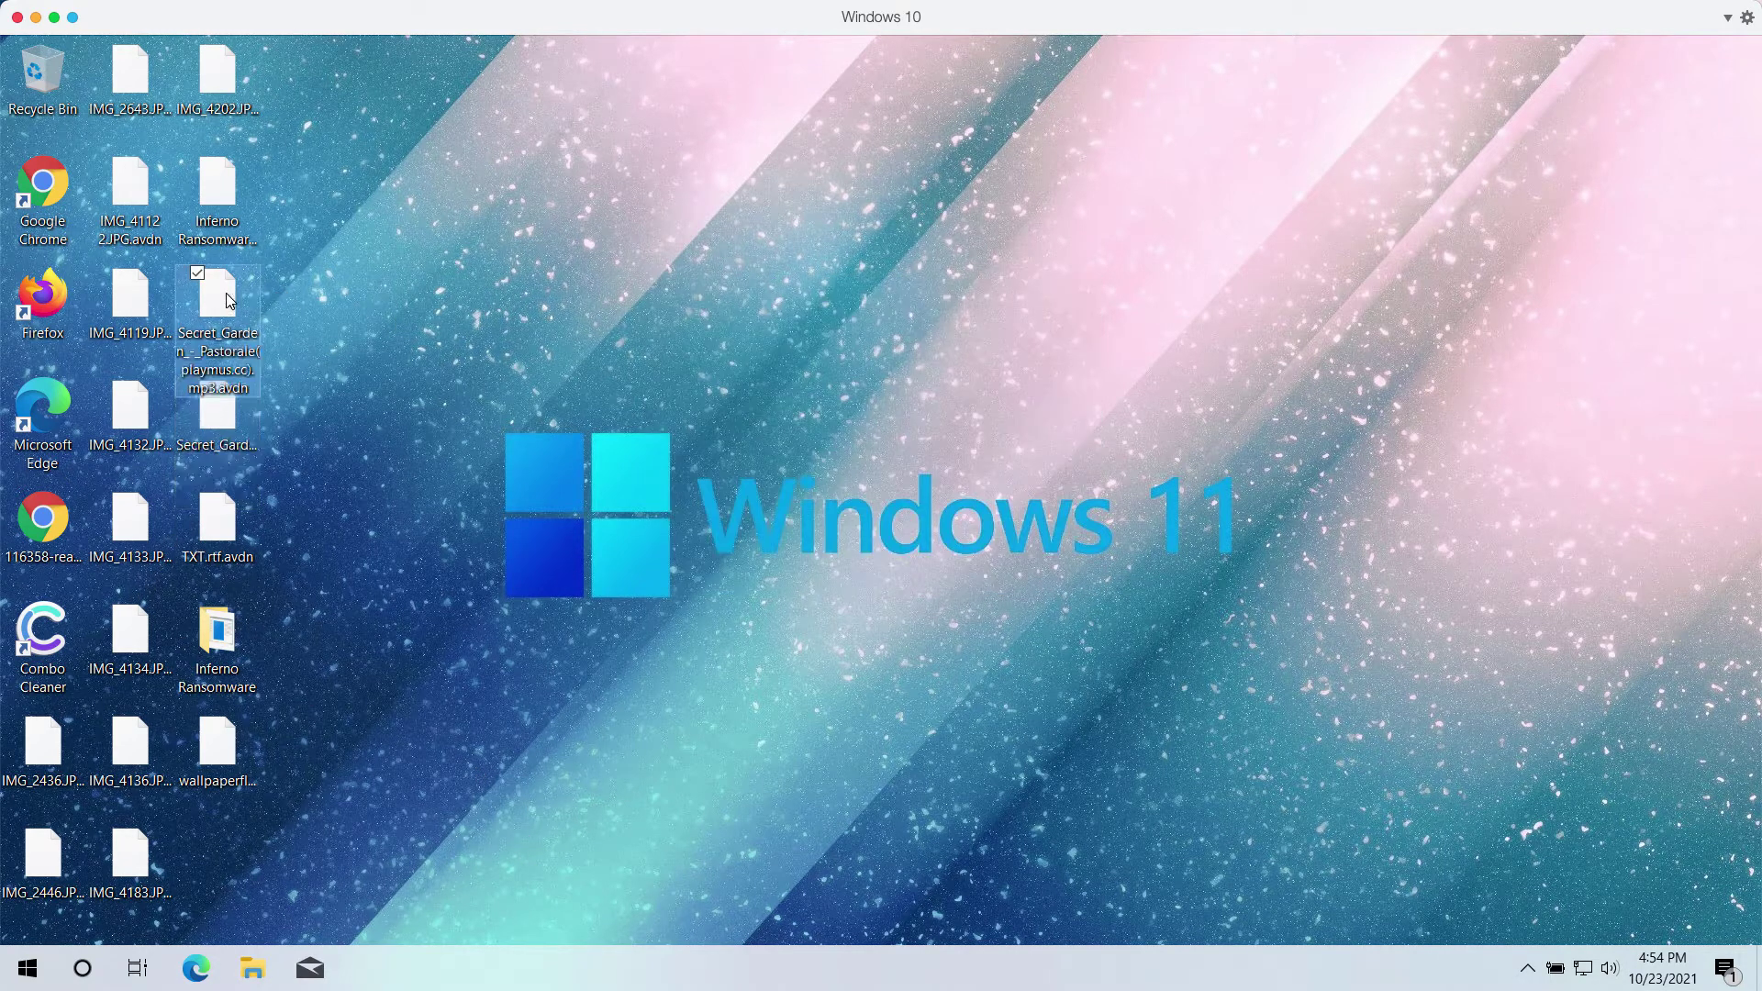
# - Rename the Secret_Garden Pastorale music file, removing the .avdn extension so that its name ends in .mp3
pyautogui.click(234, 396)
pyautogui.click(228, 395)
pyautogui.moveTo(264, 390); pyautogui.dragTo(217, 390)
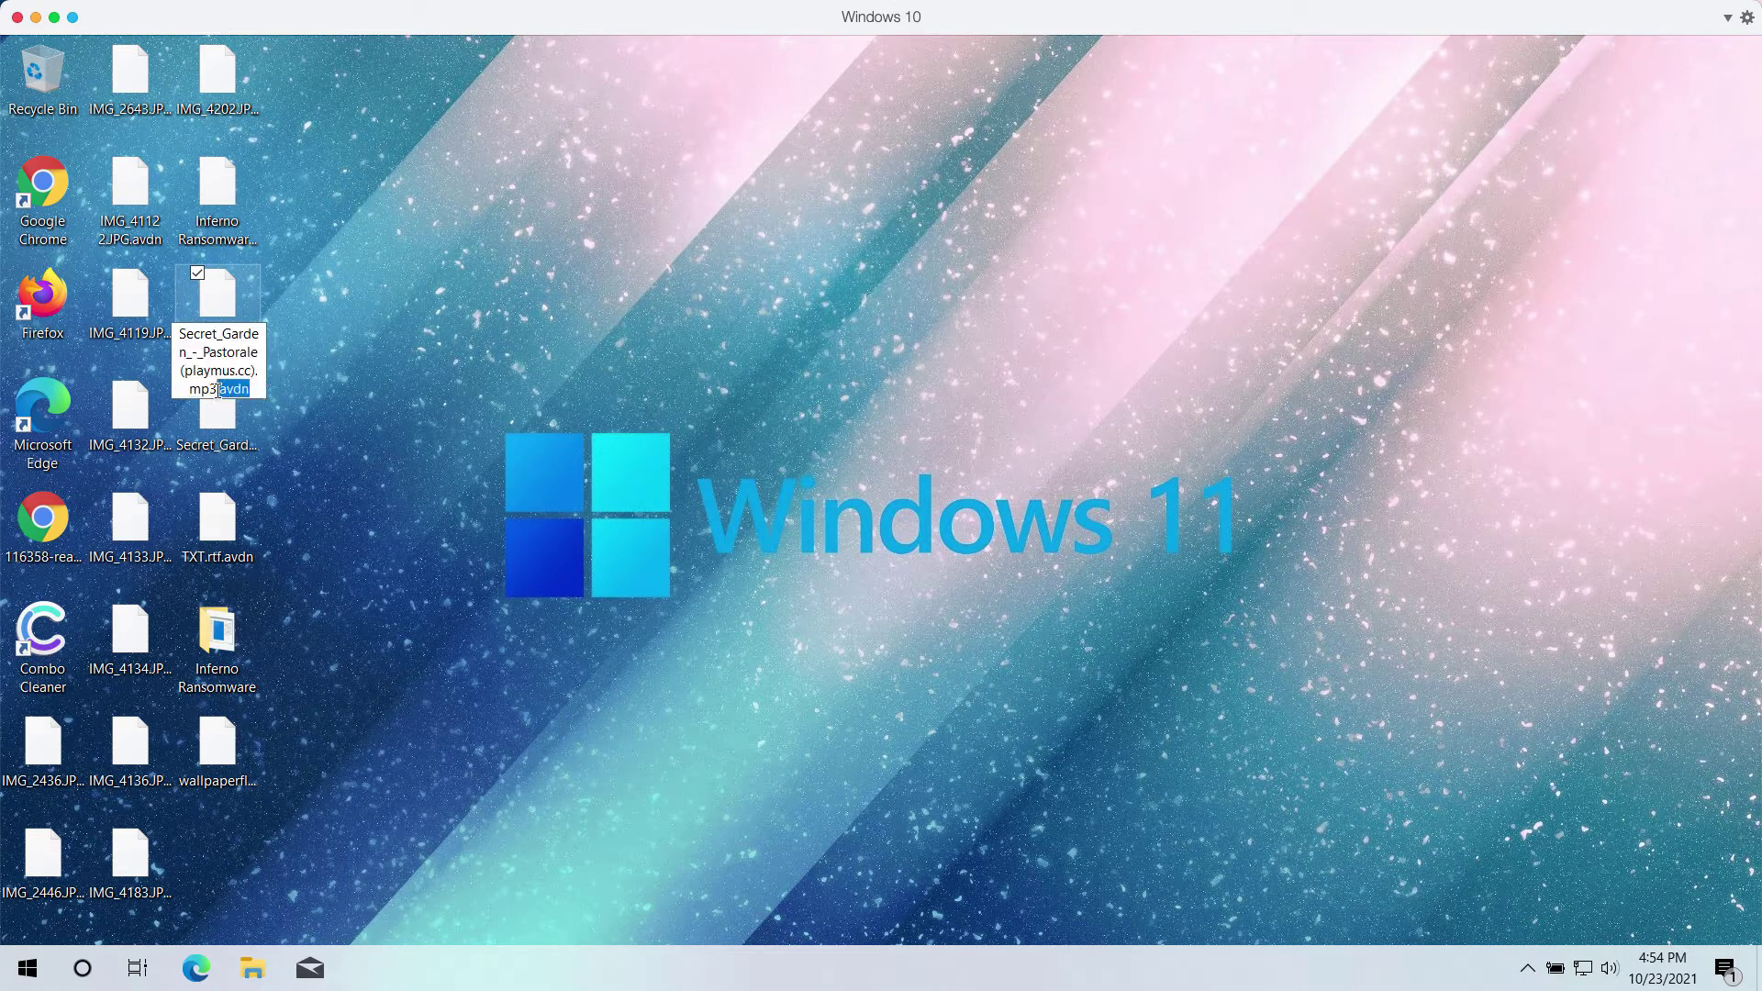
pyautogui.press('BackSpace')
pyautogui.press('Return')
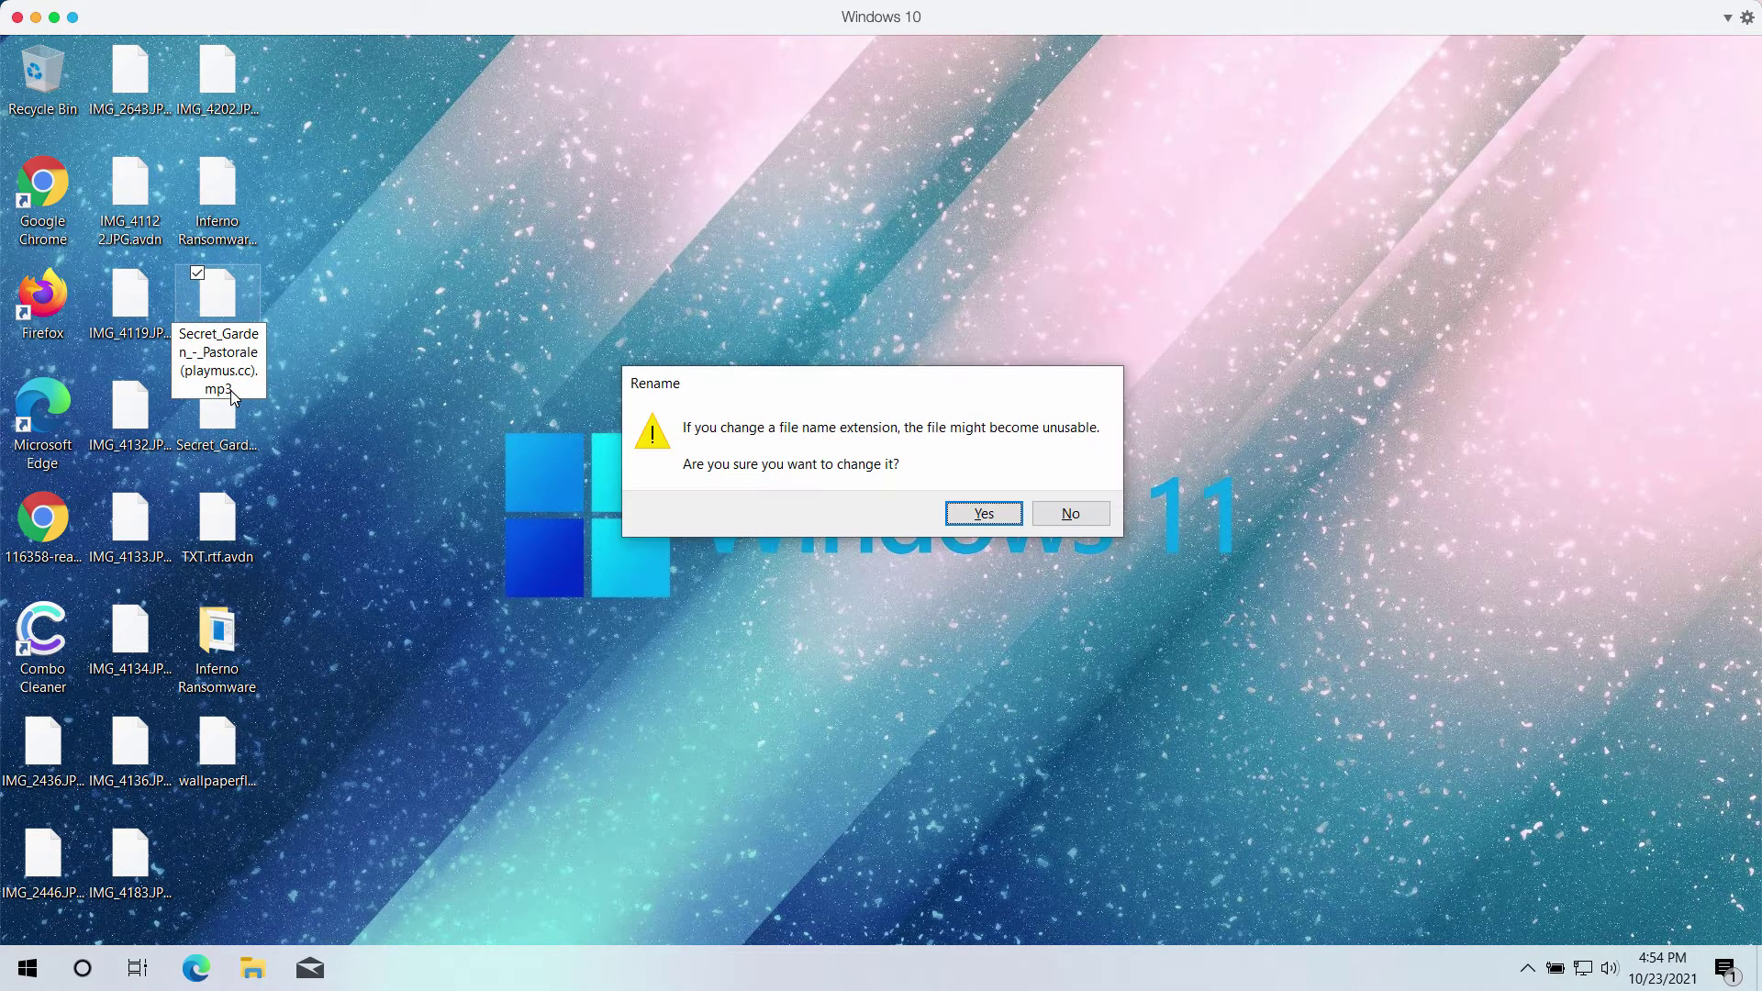
pyautogui.press('Return')
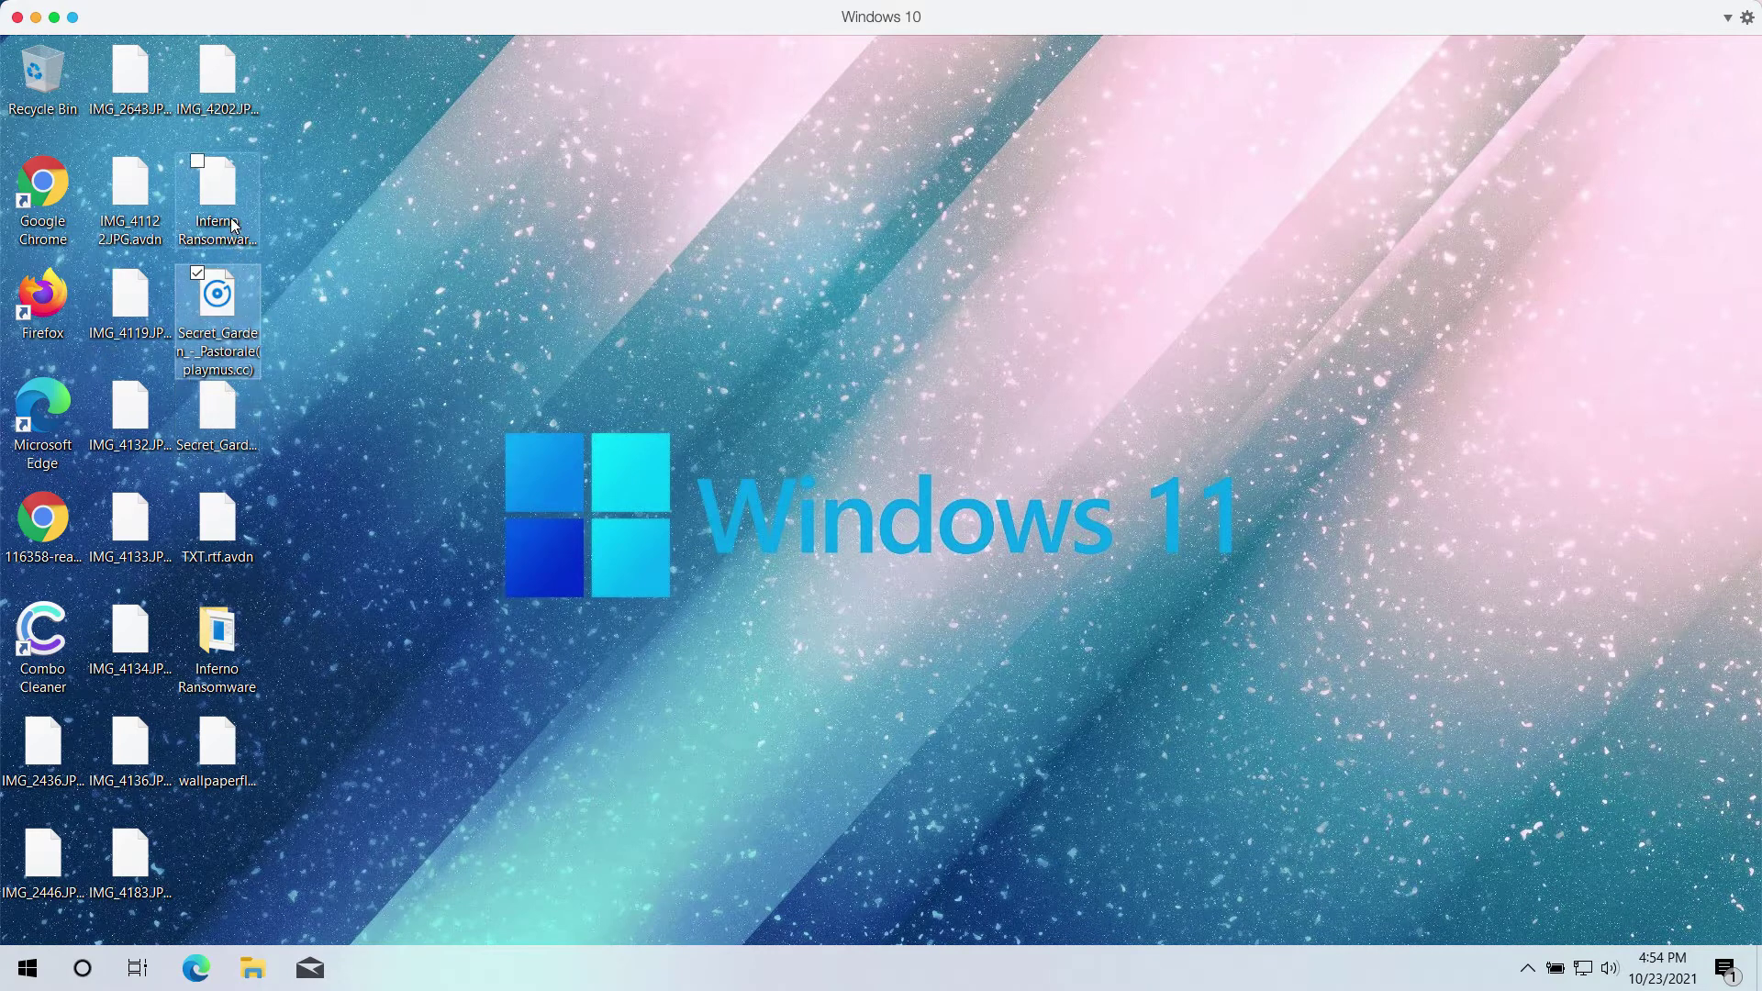
# - Rename IMG_4202.JPG.avdn to IMG_4202.JPG, try to view the picture and close the viewer
pyautogui.click(248, 243)
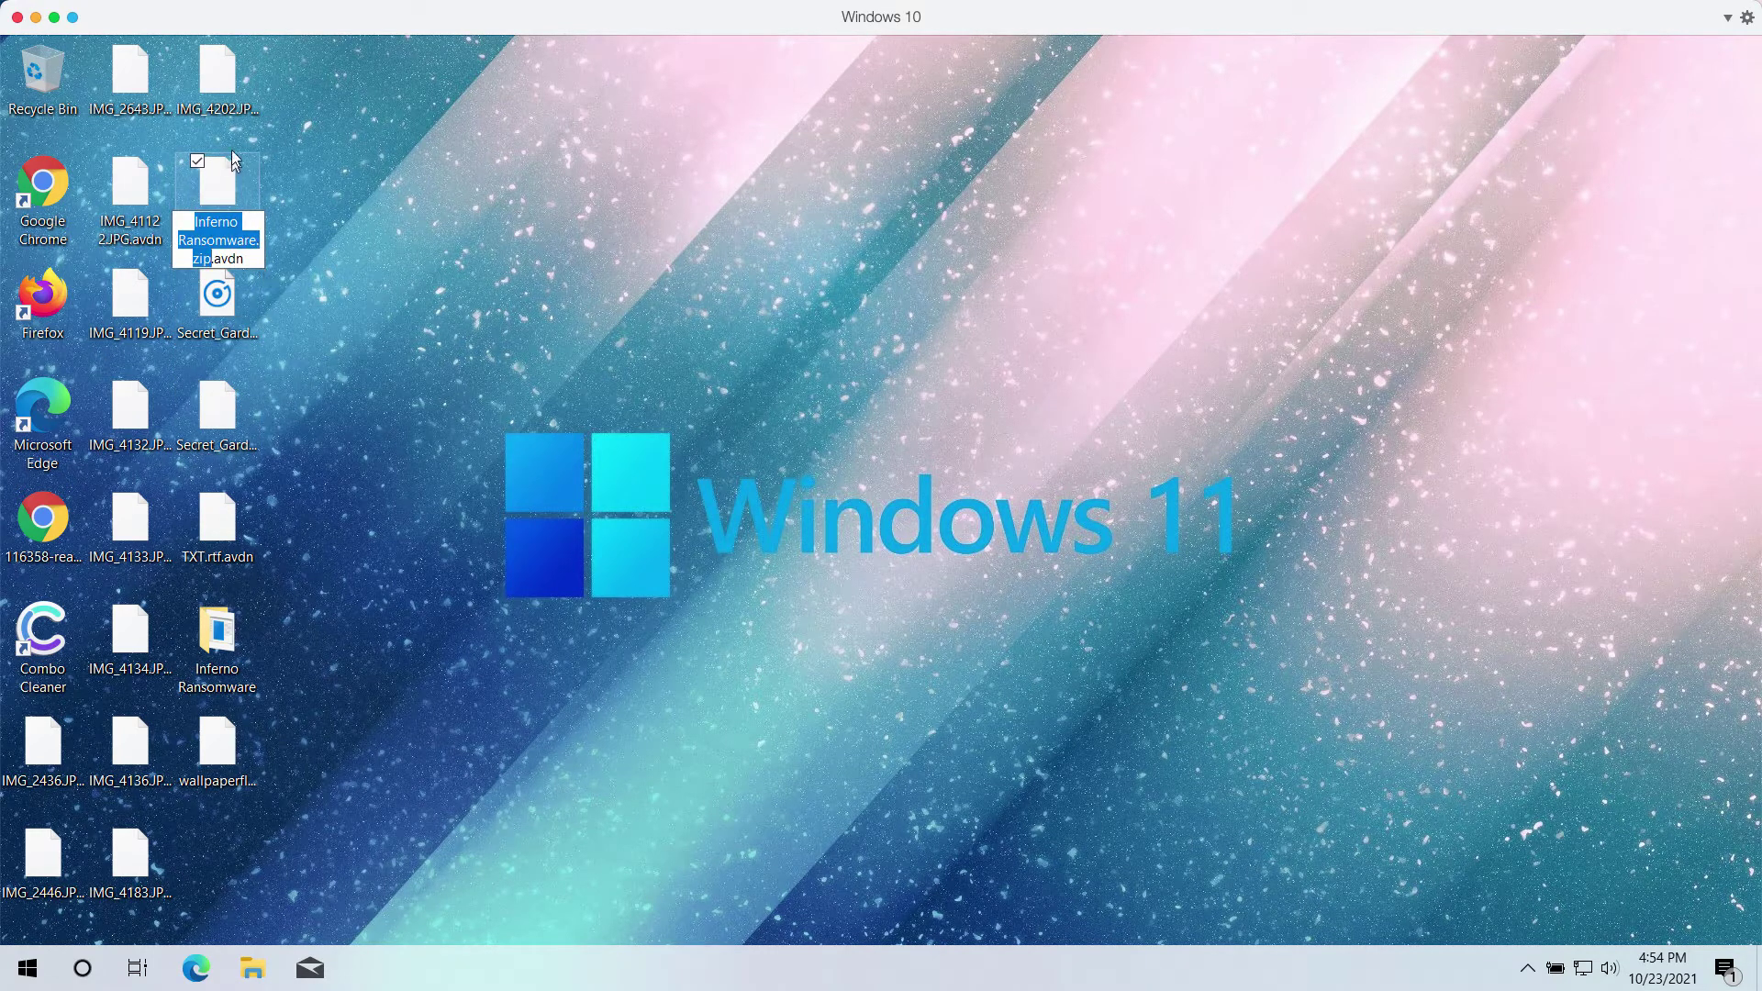
pyautogui.click(223, 117)
pyautogui.click(235, 128)
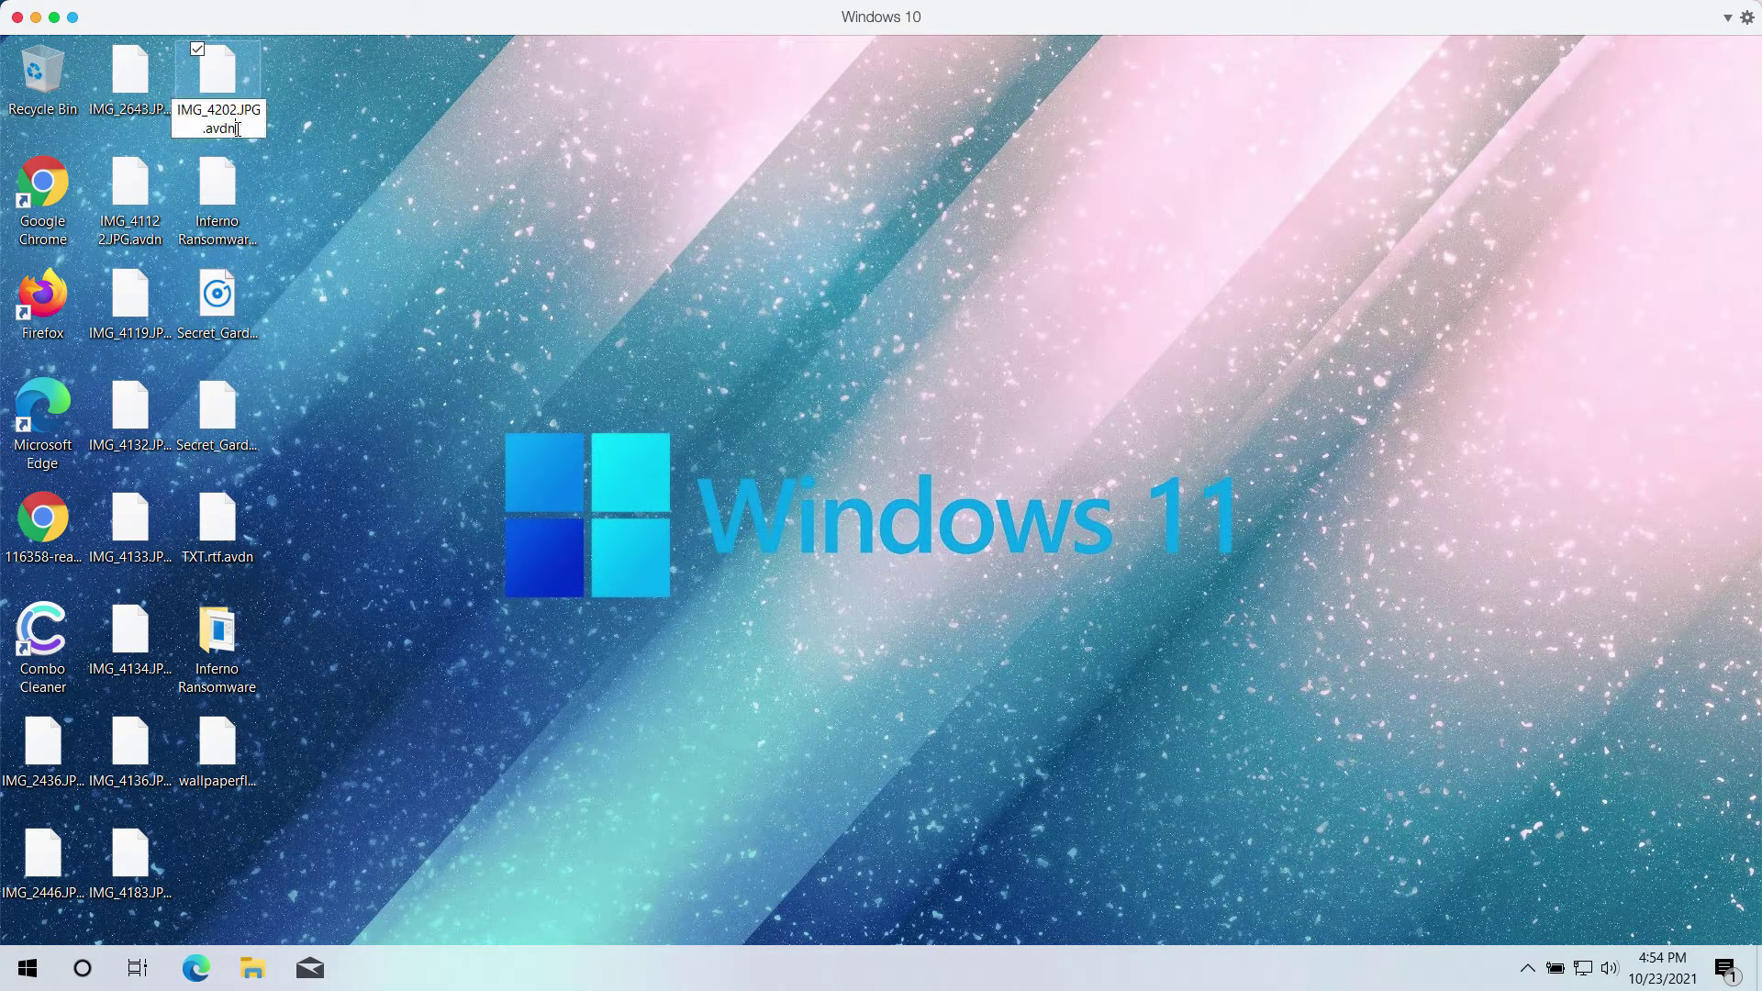
pyautogui.press('BackSpace')
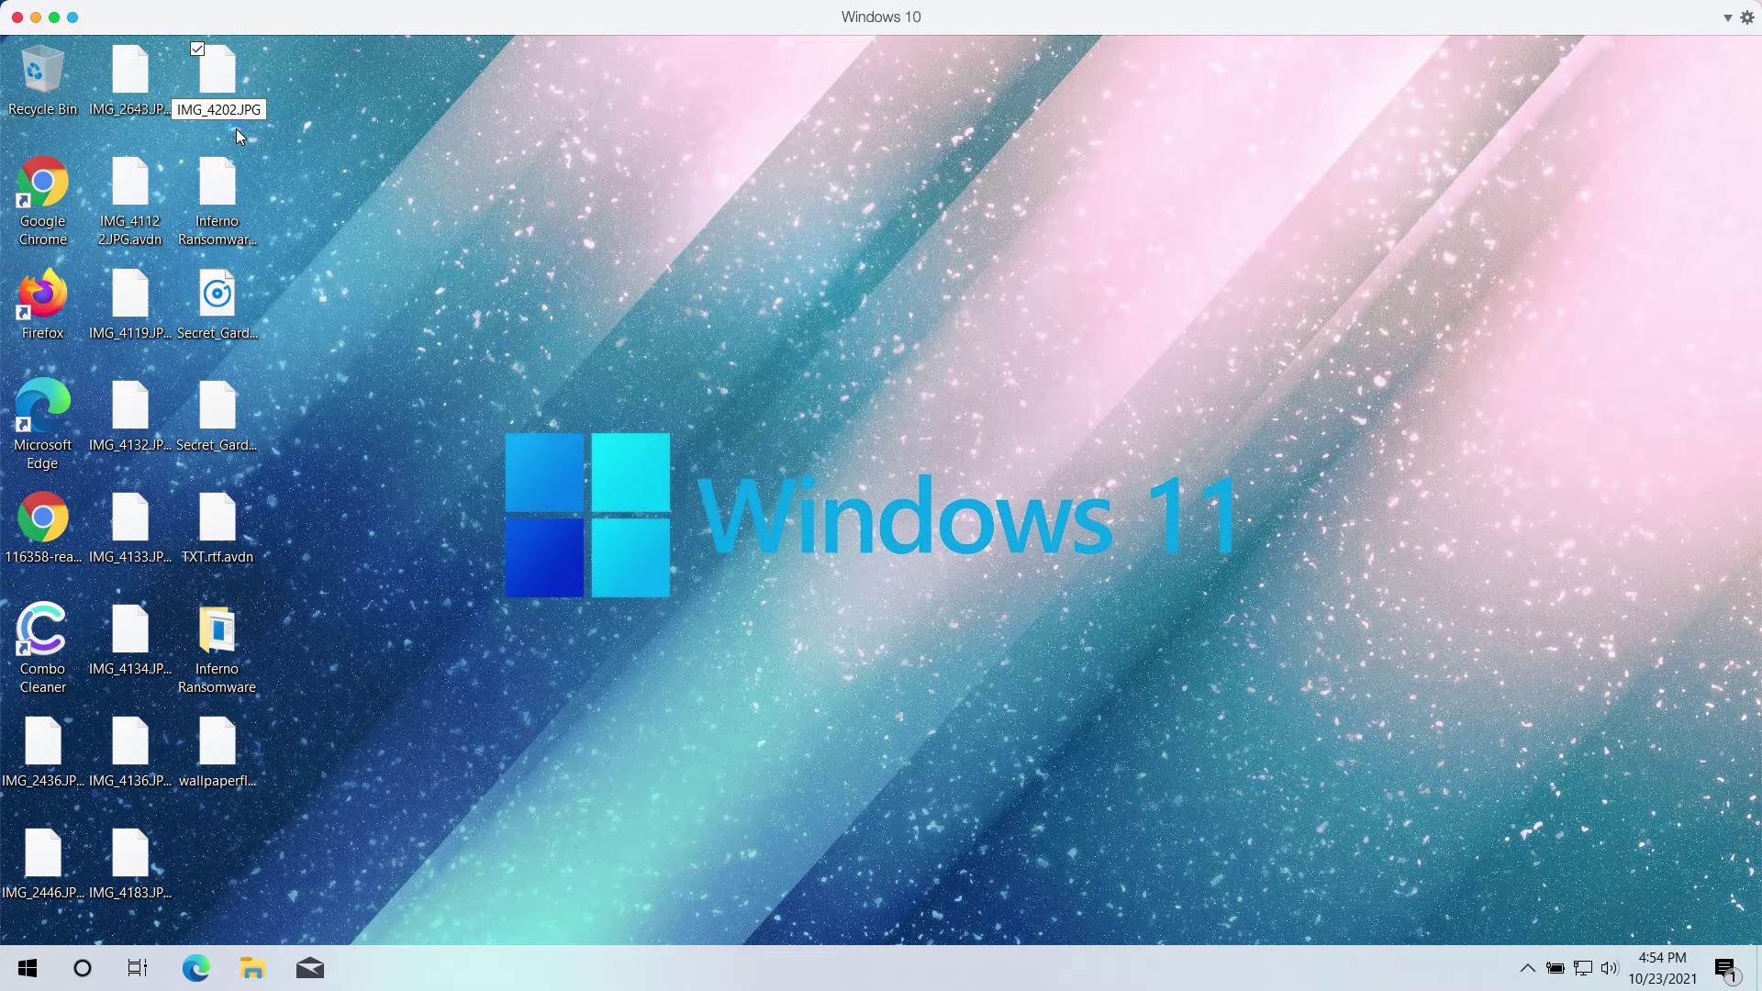
pyautogui.press('Return')
pyautogui.press('Return')
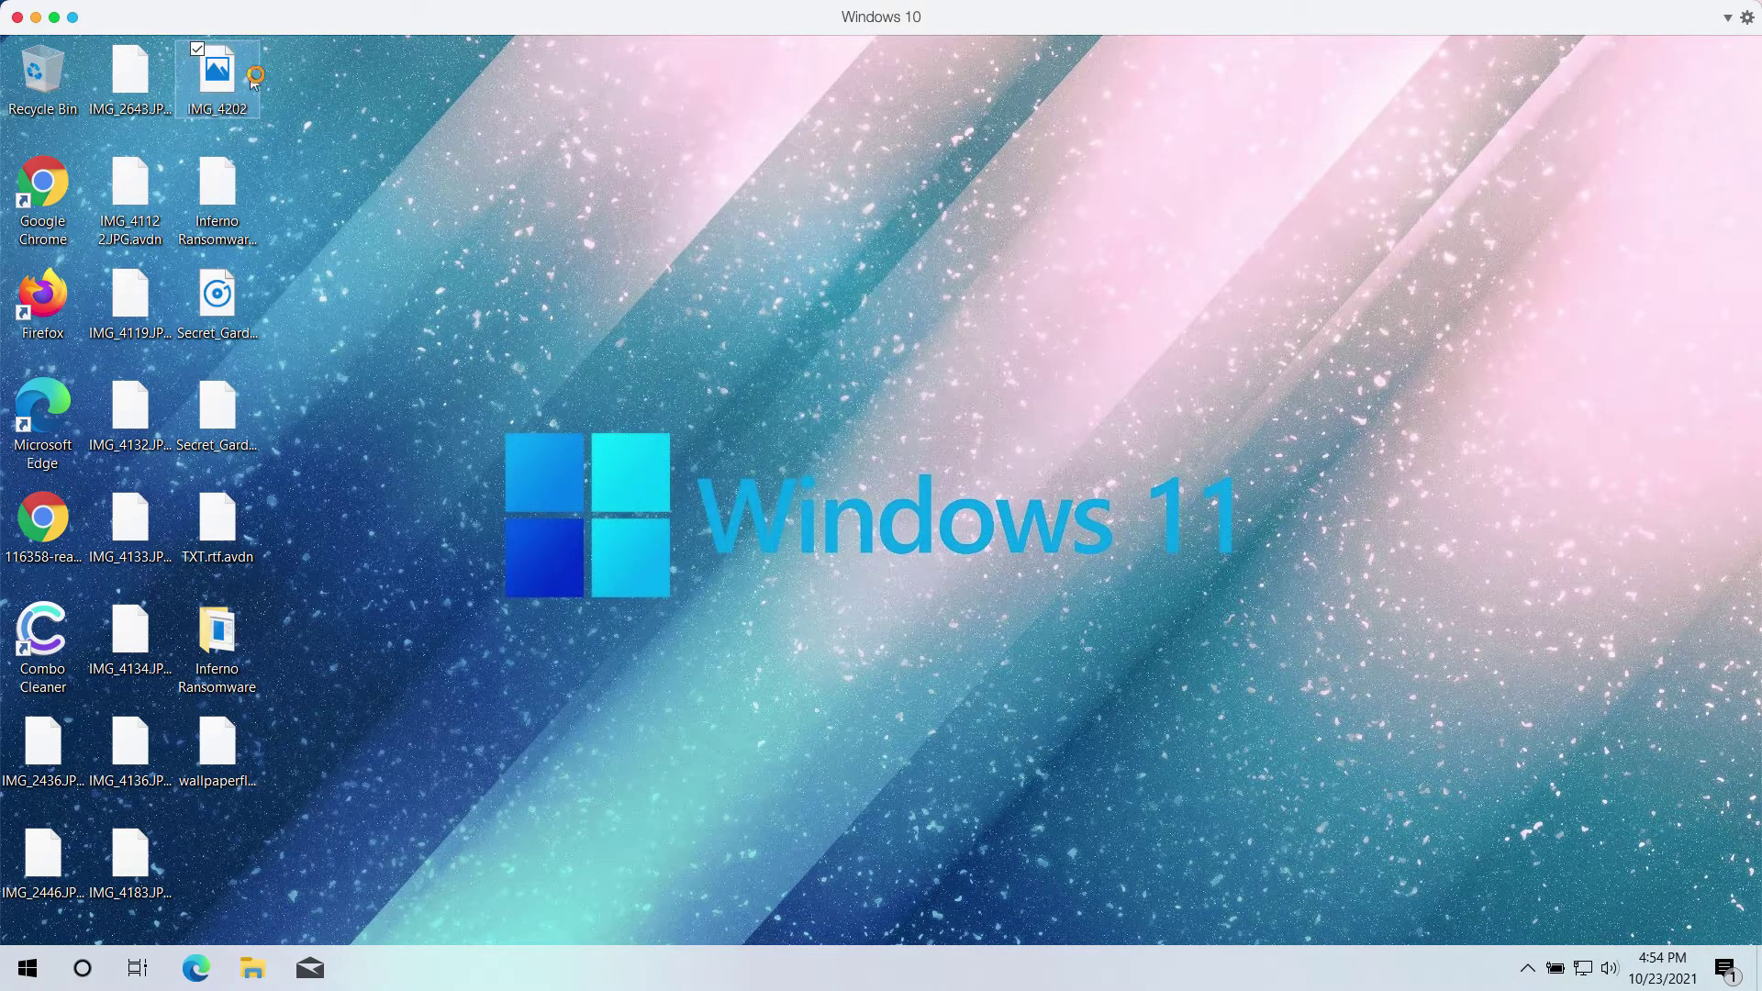
pyautogui.click(788, 91)
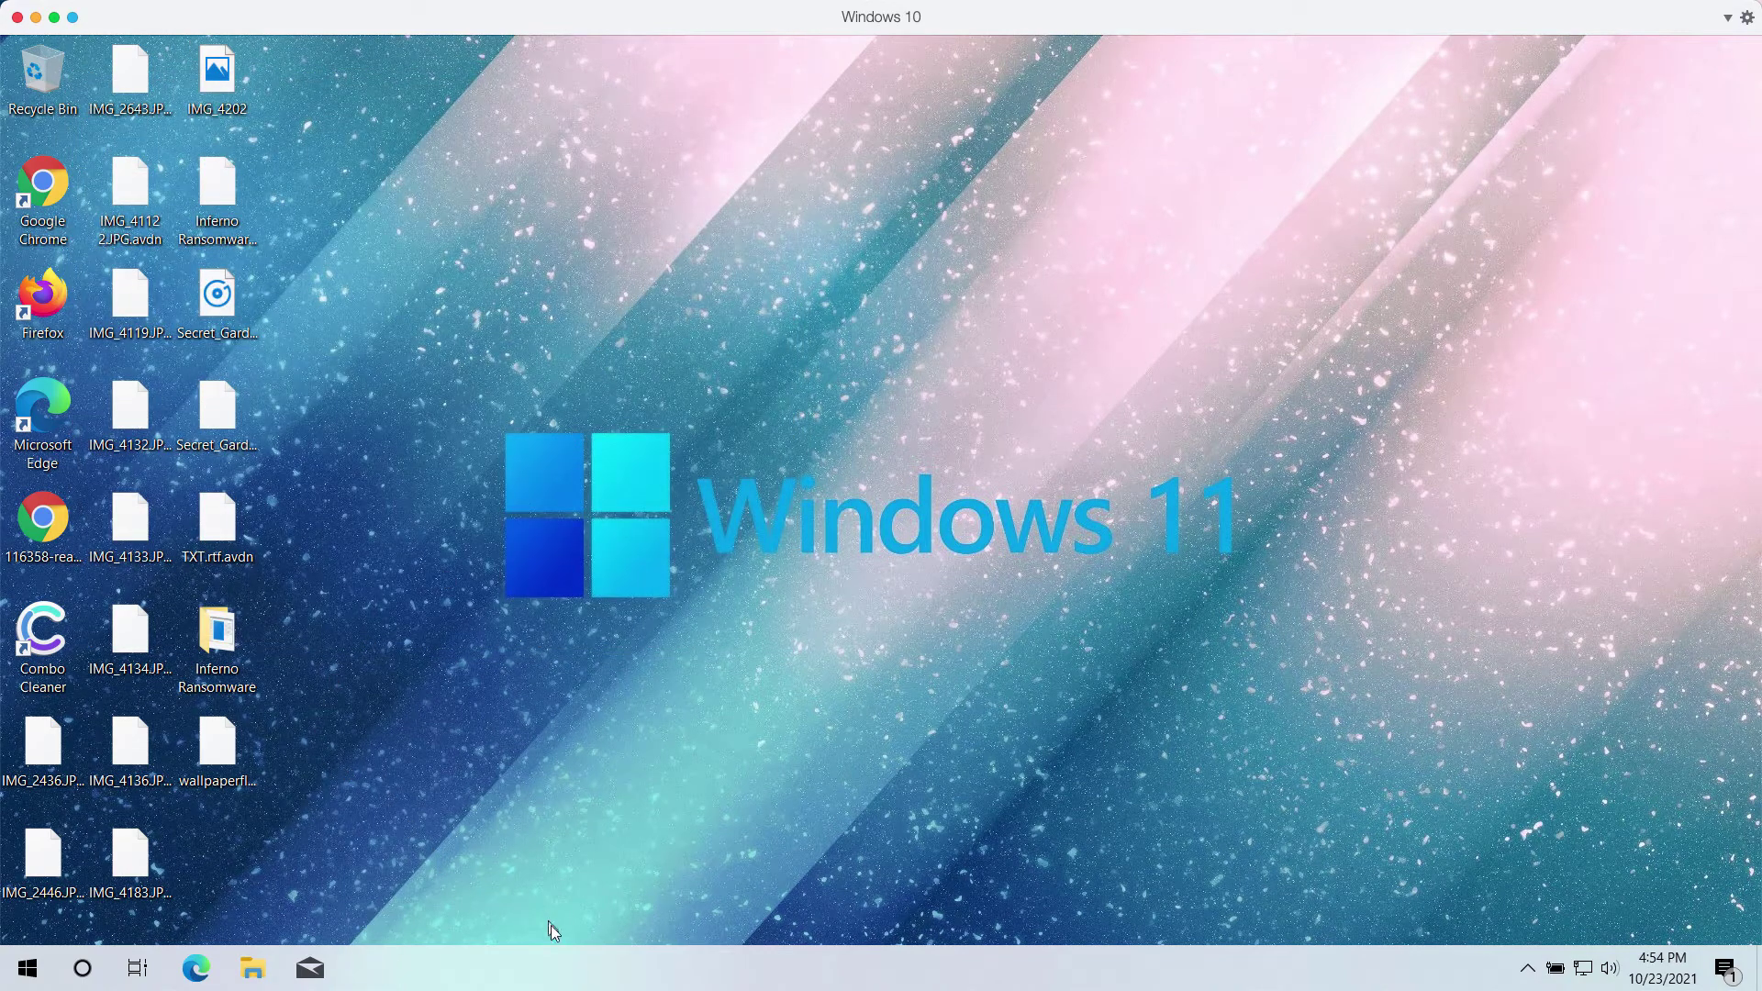
# - Open Task Manager in its detailed view and look through the running background processes
pyautogui.rightClick(598, 984)
pyautogui.click(666, 873)
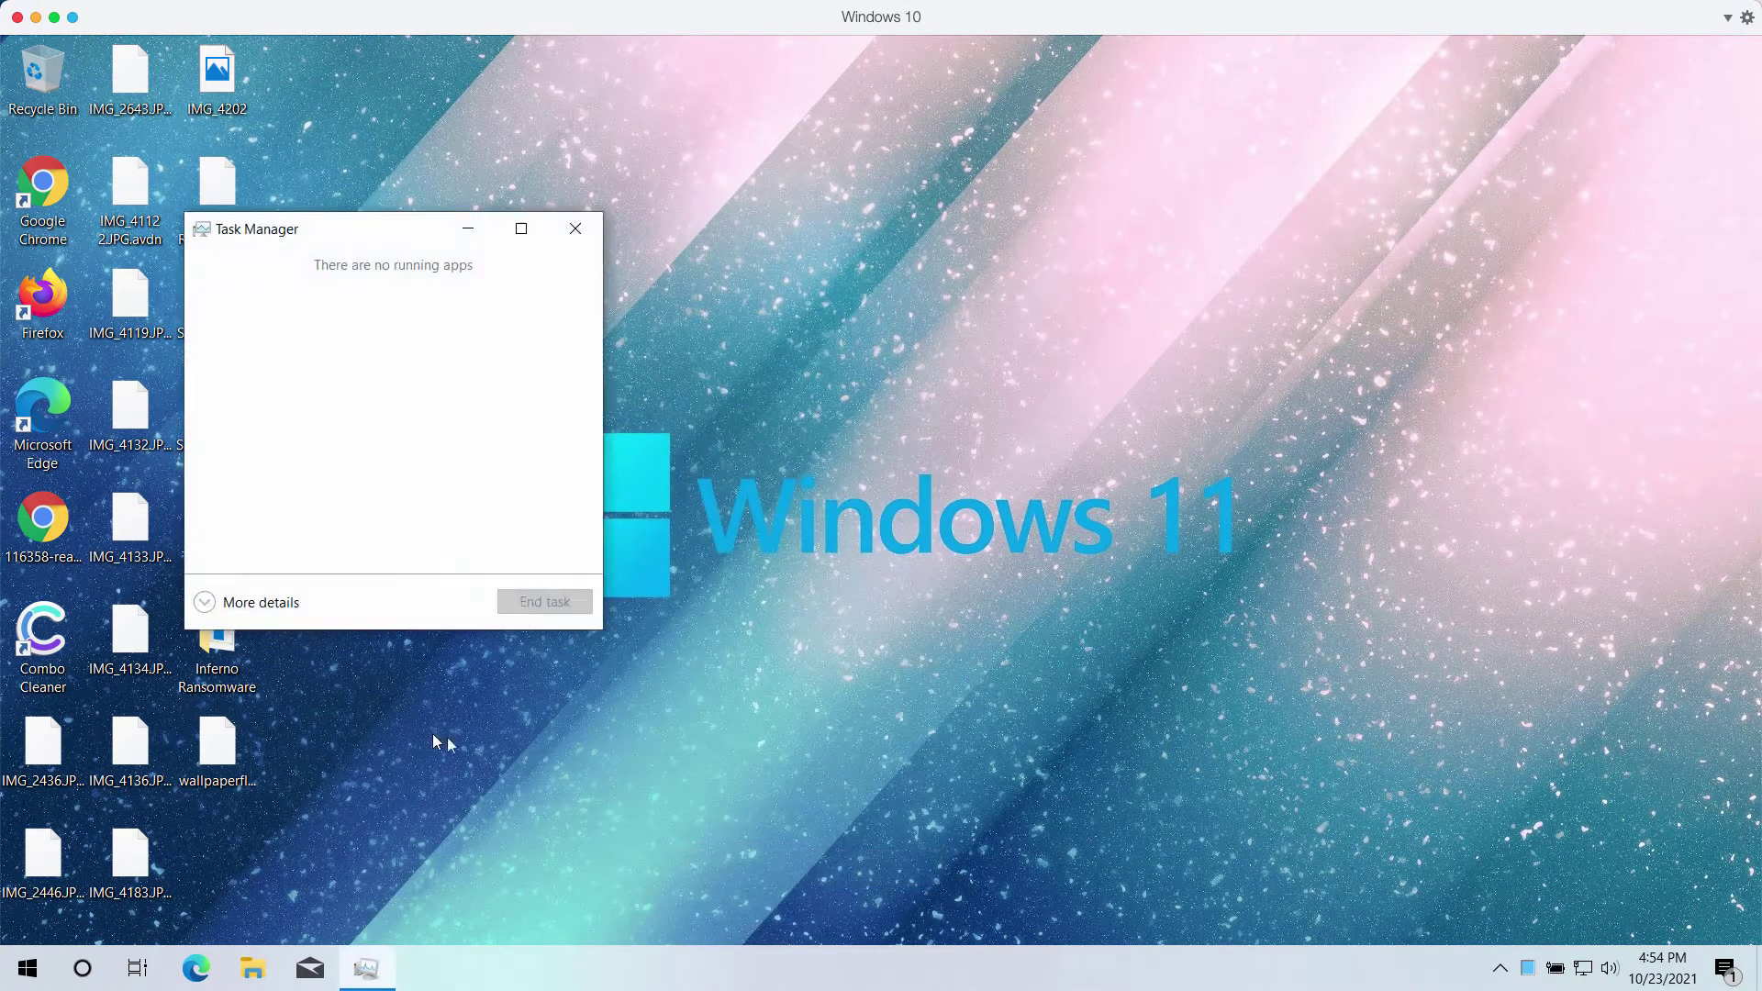
pyautogui.click(283, 606)
pyautogui.moveTo(421, 237); pyautogui.dragTo(536, 217)
pyautogui.scroll(-15, 574, 563)
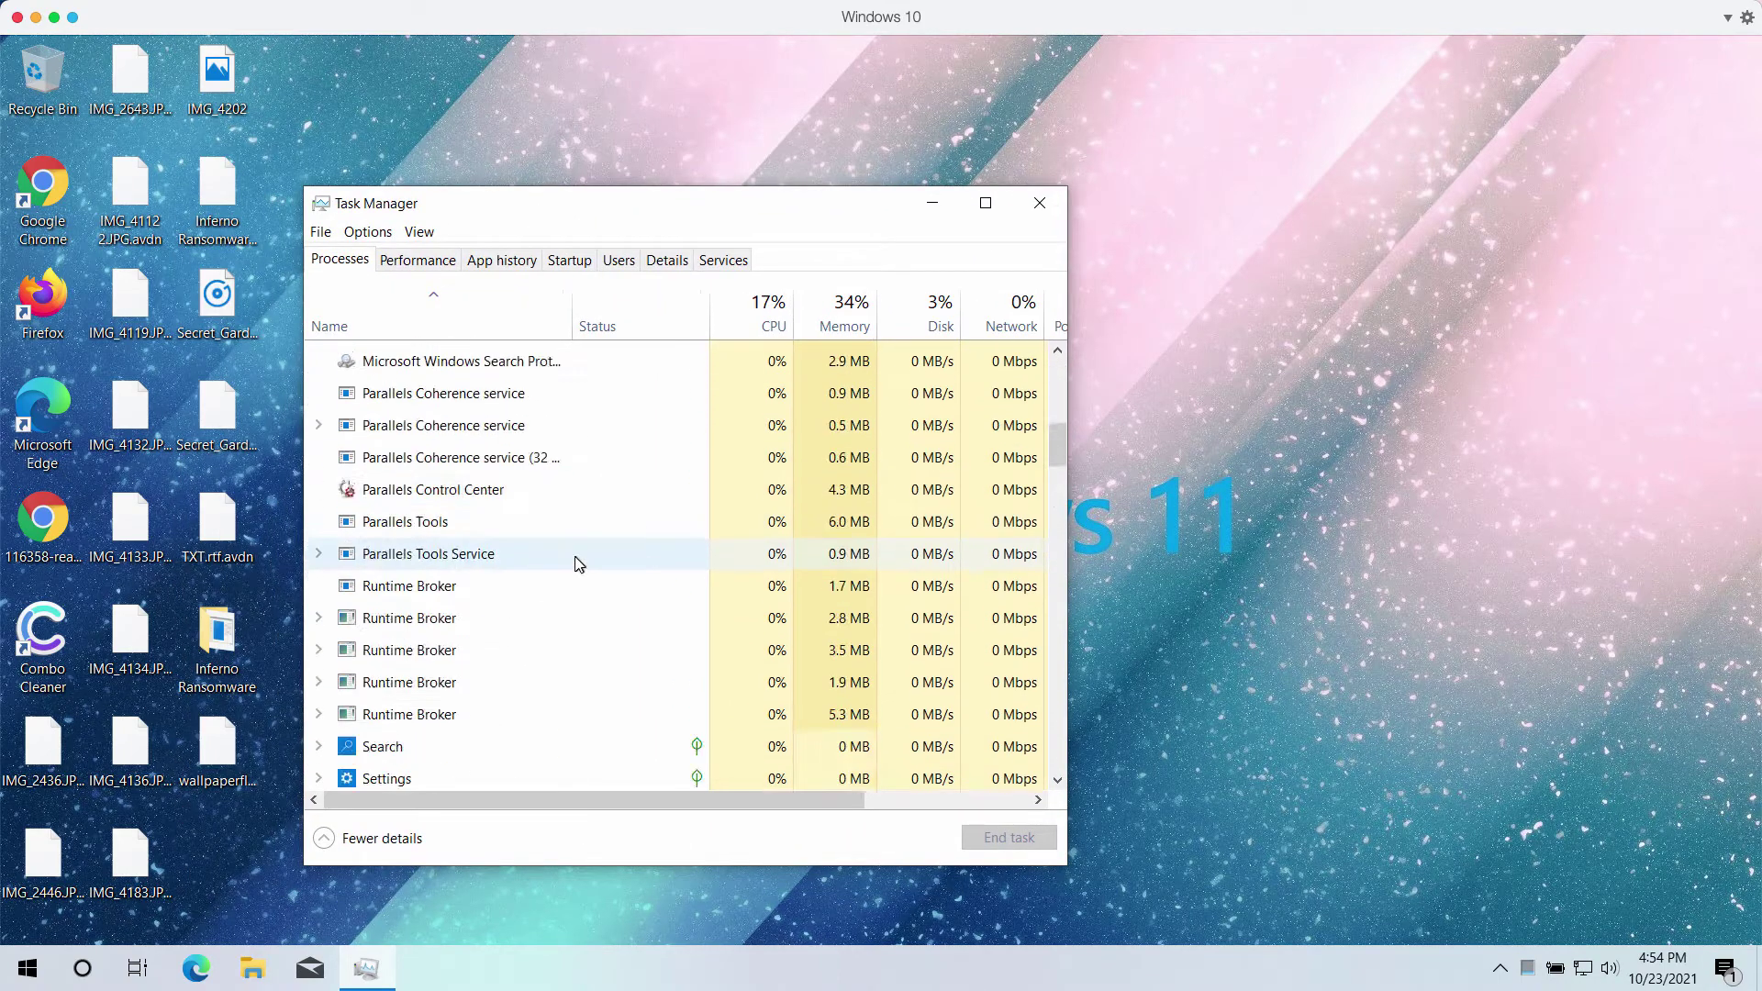
pyautogui.scroll(15, 570, 570)
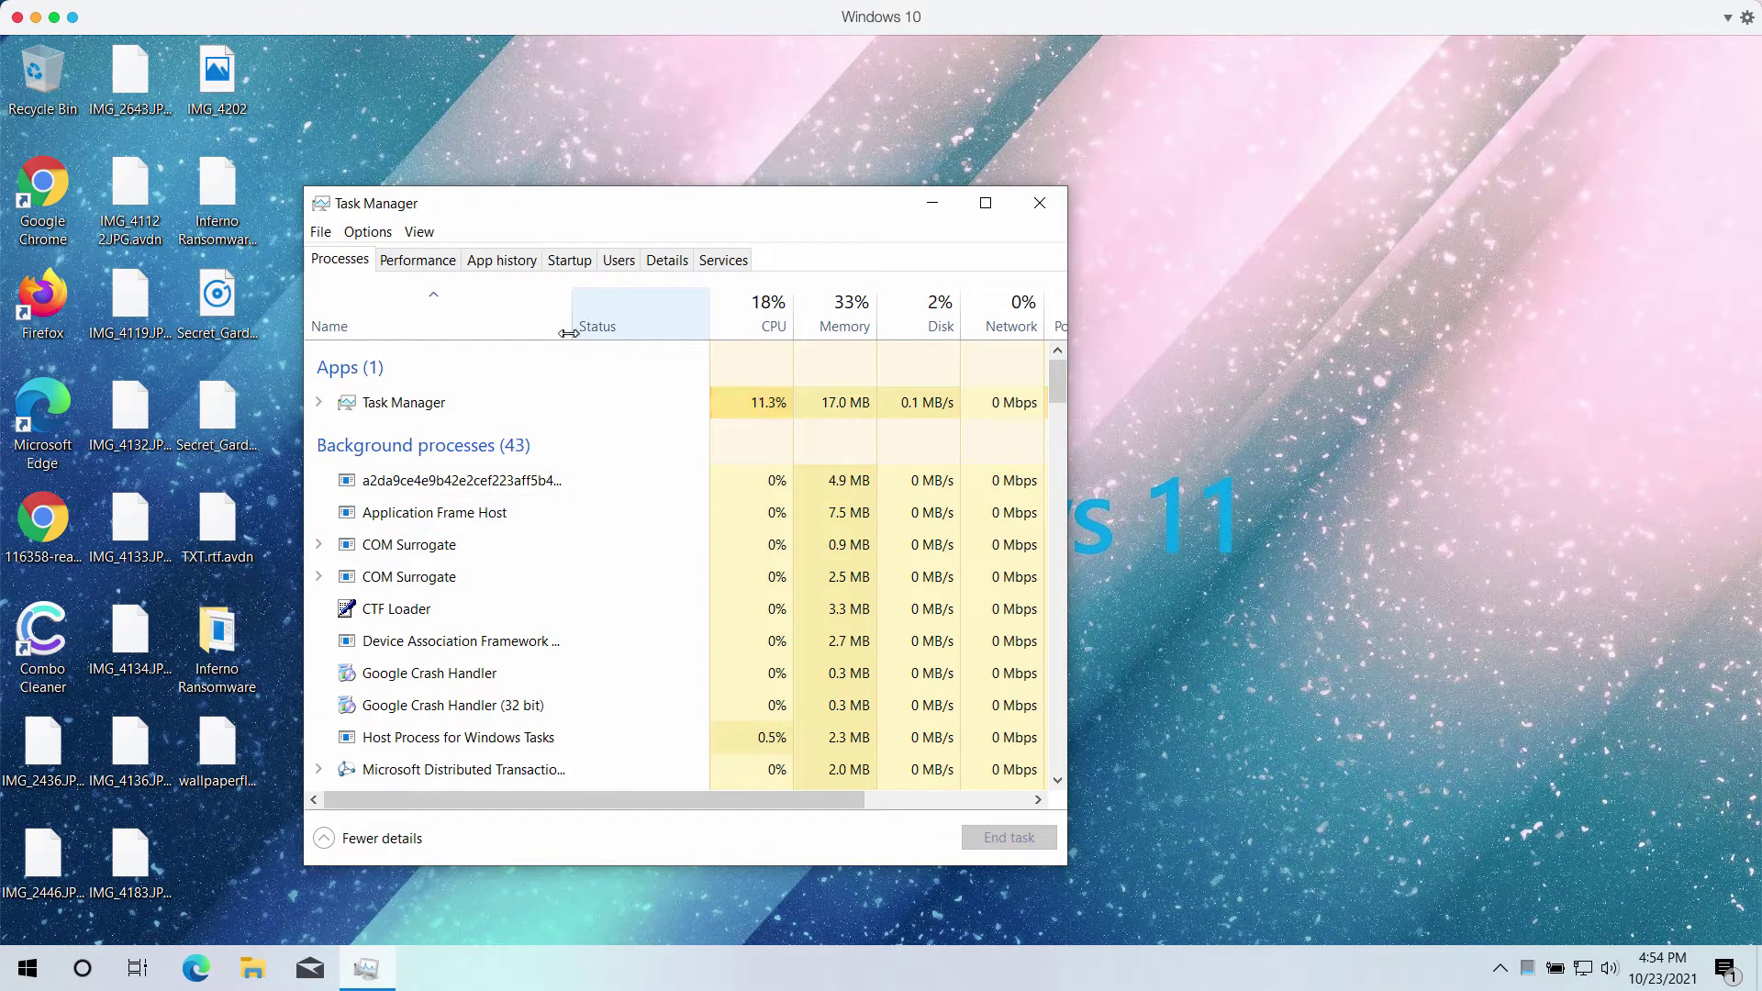
# - Widen the process name column and the Task Manager window, end the background process starting with a2da9ce4e9b42e2cef223aff5b4cb157, and close Task Manager
pyautogui.moveTo(568, 334); pyautogui.dragTo(863, 336)
pyautogui.click(576, 485)
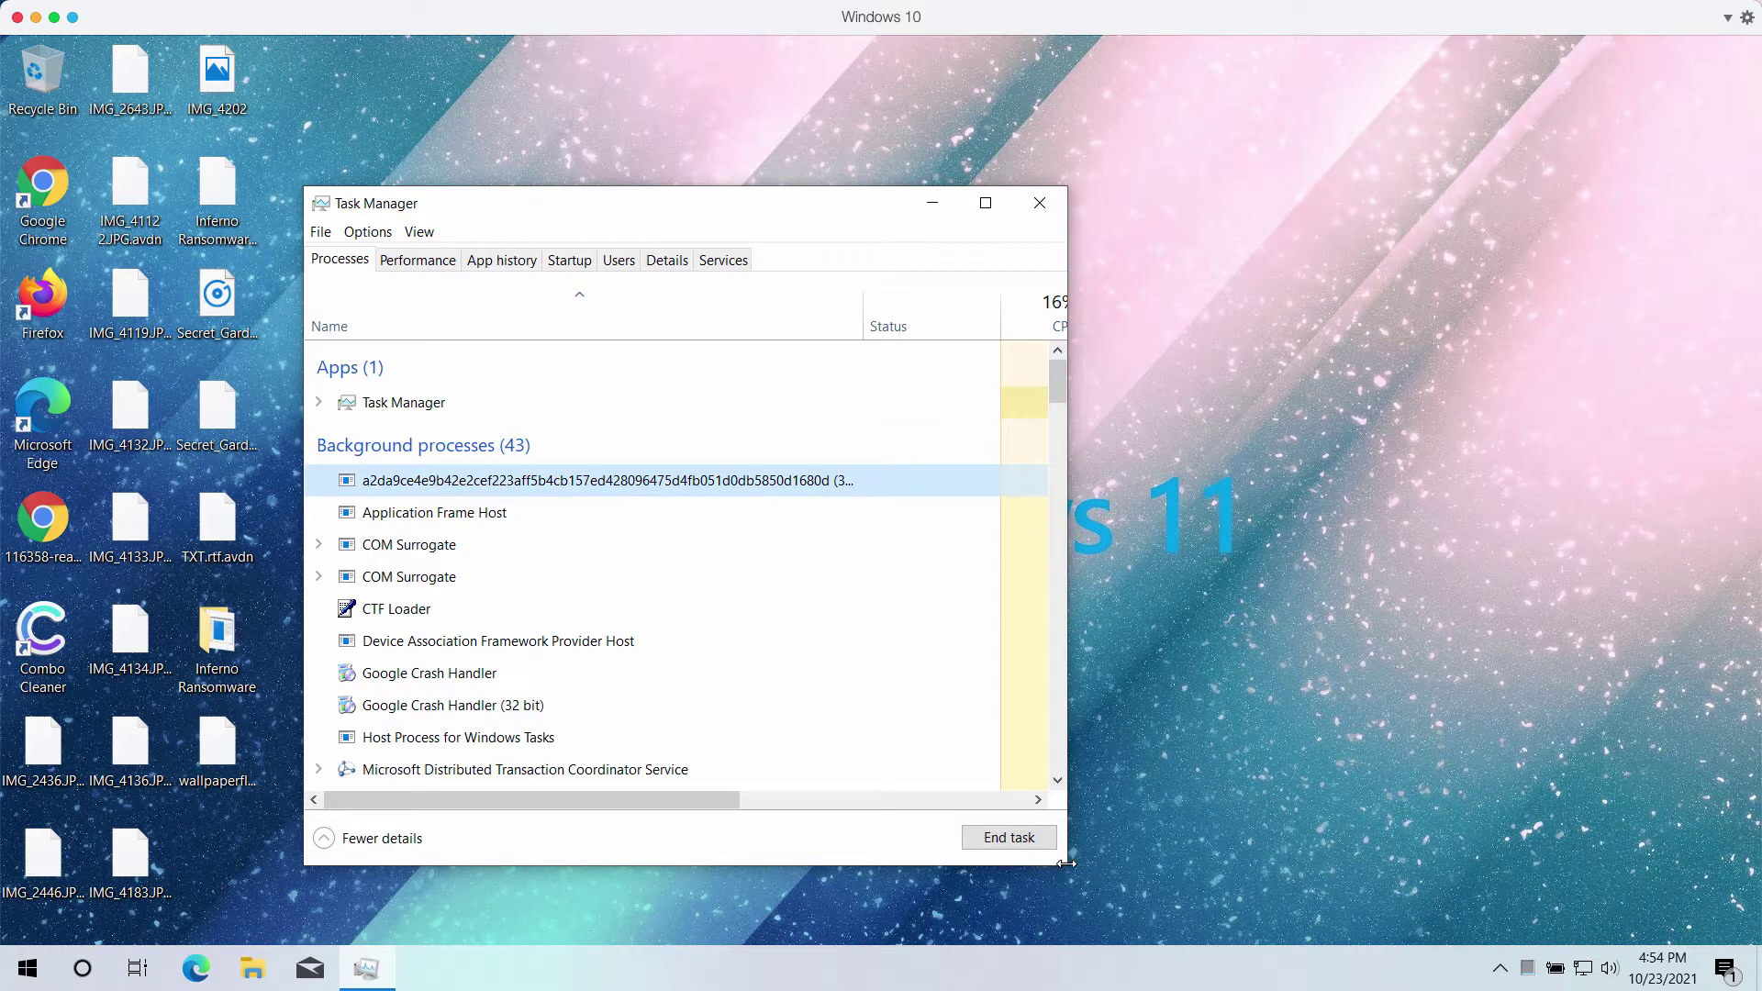
pyautogui.moveTo(1067, 866); pyautogui.dragTo(1516, 931)
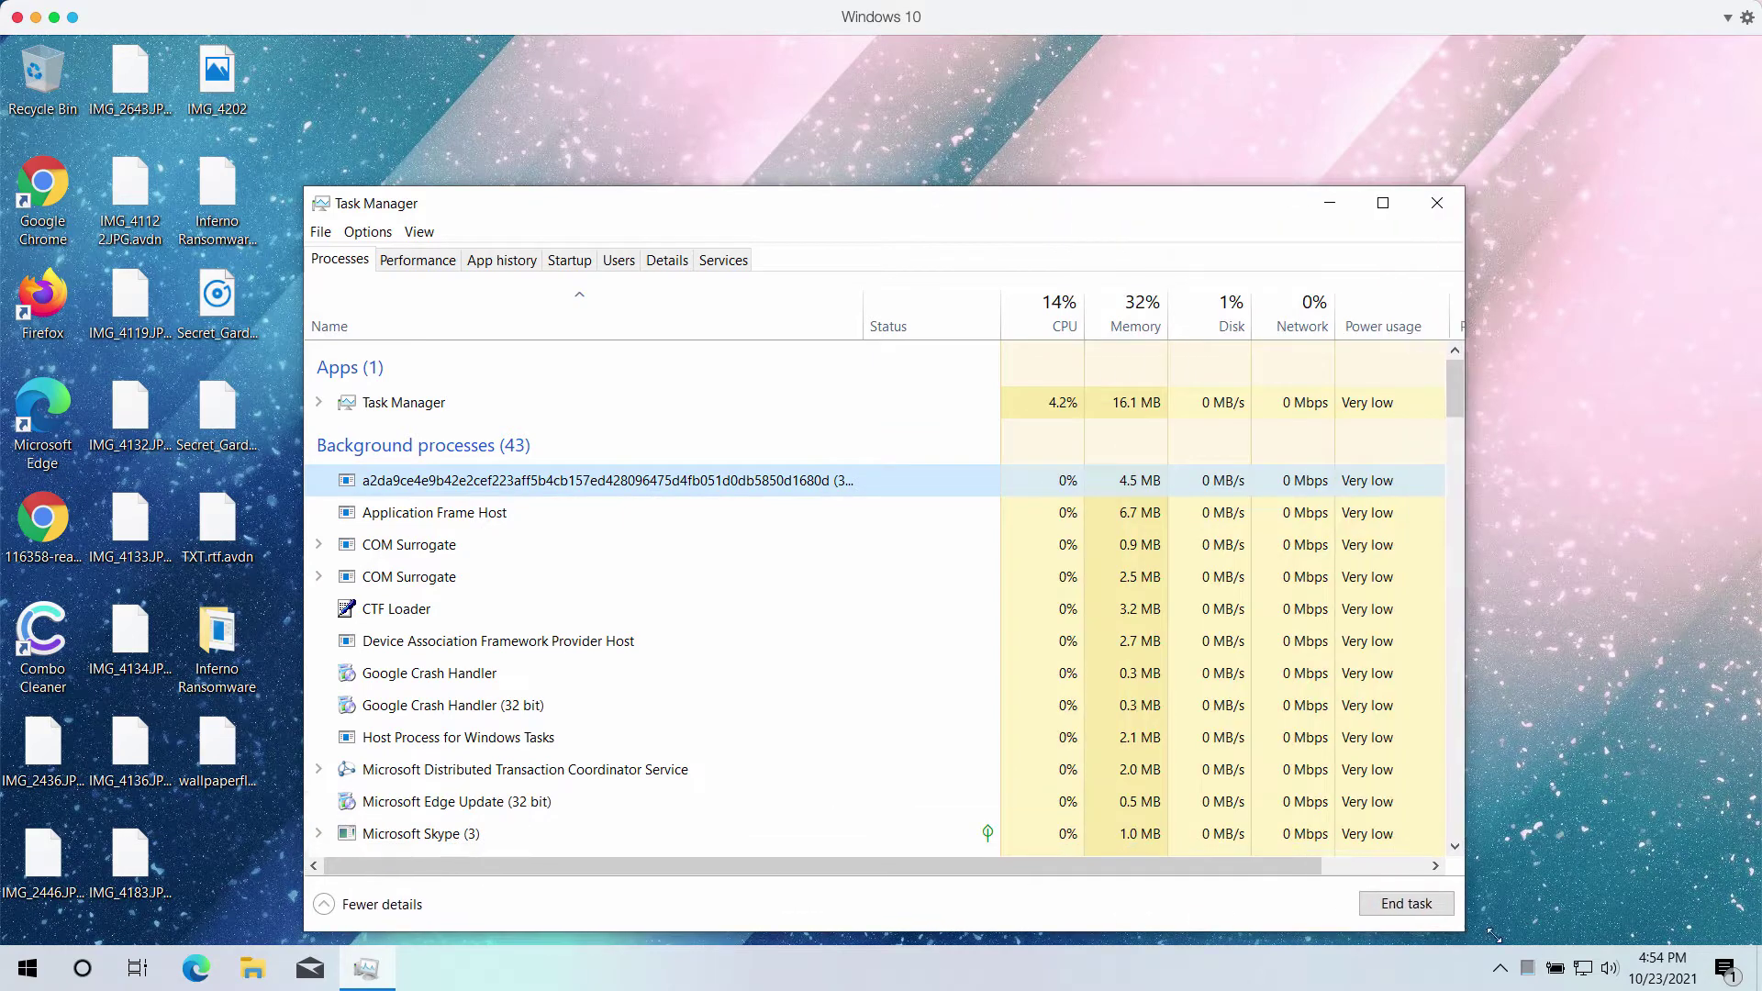
pyautogui.rightClick(547, 482)
pyautogui.click(592, 497)
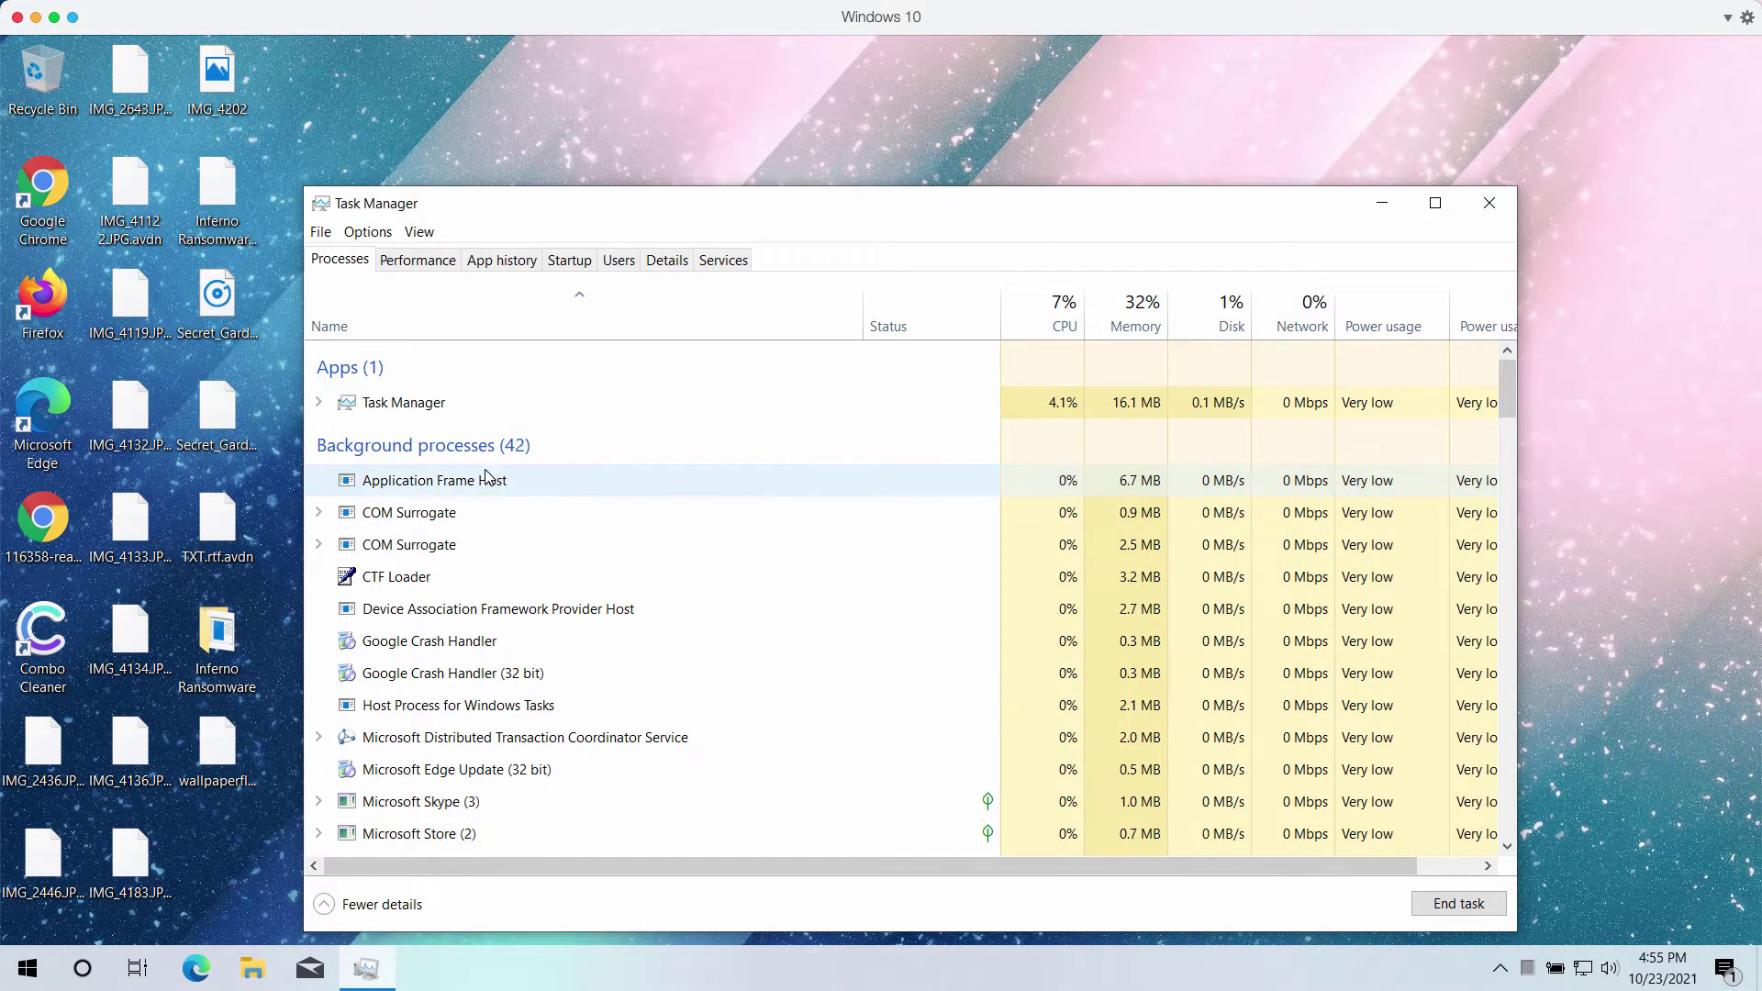
pyautogui.click(1489, 203)
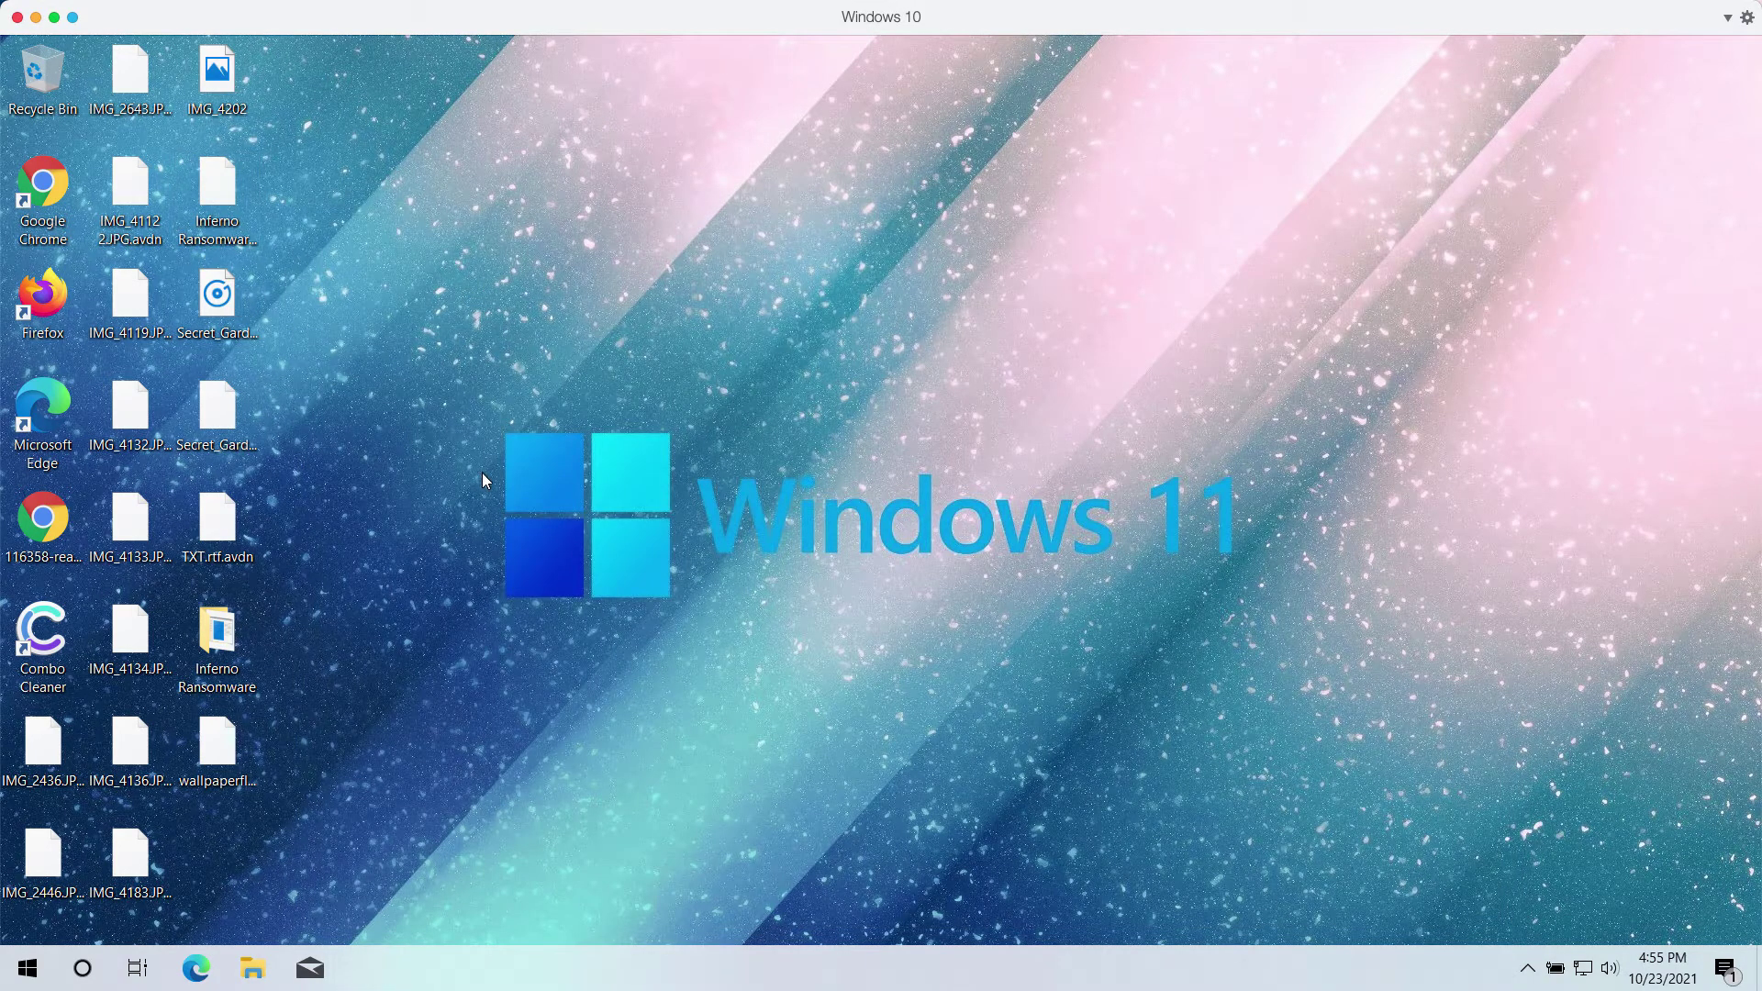
# - Open the combocleaner.com website in Google Chrome and move the browser window clear of the desktop icons
pyautogui.doubleClick(22, 194)
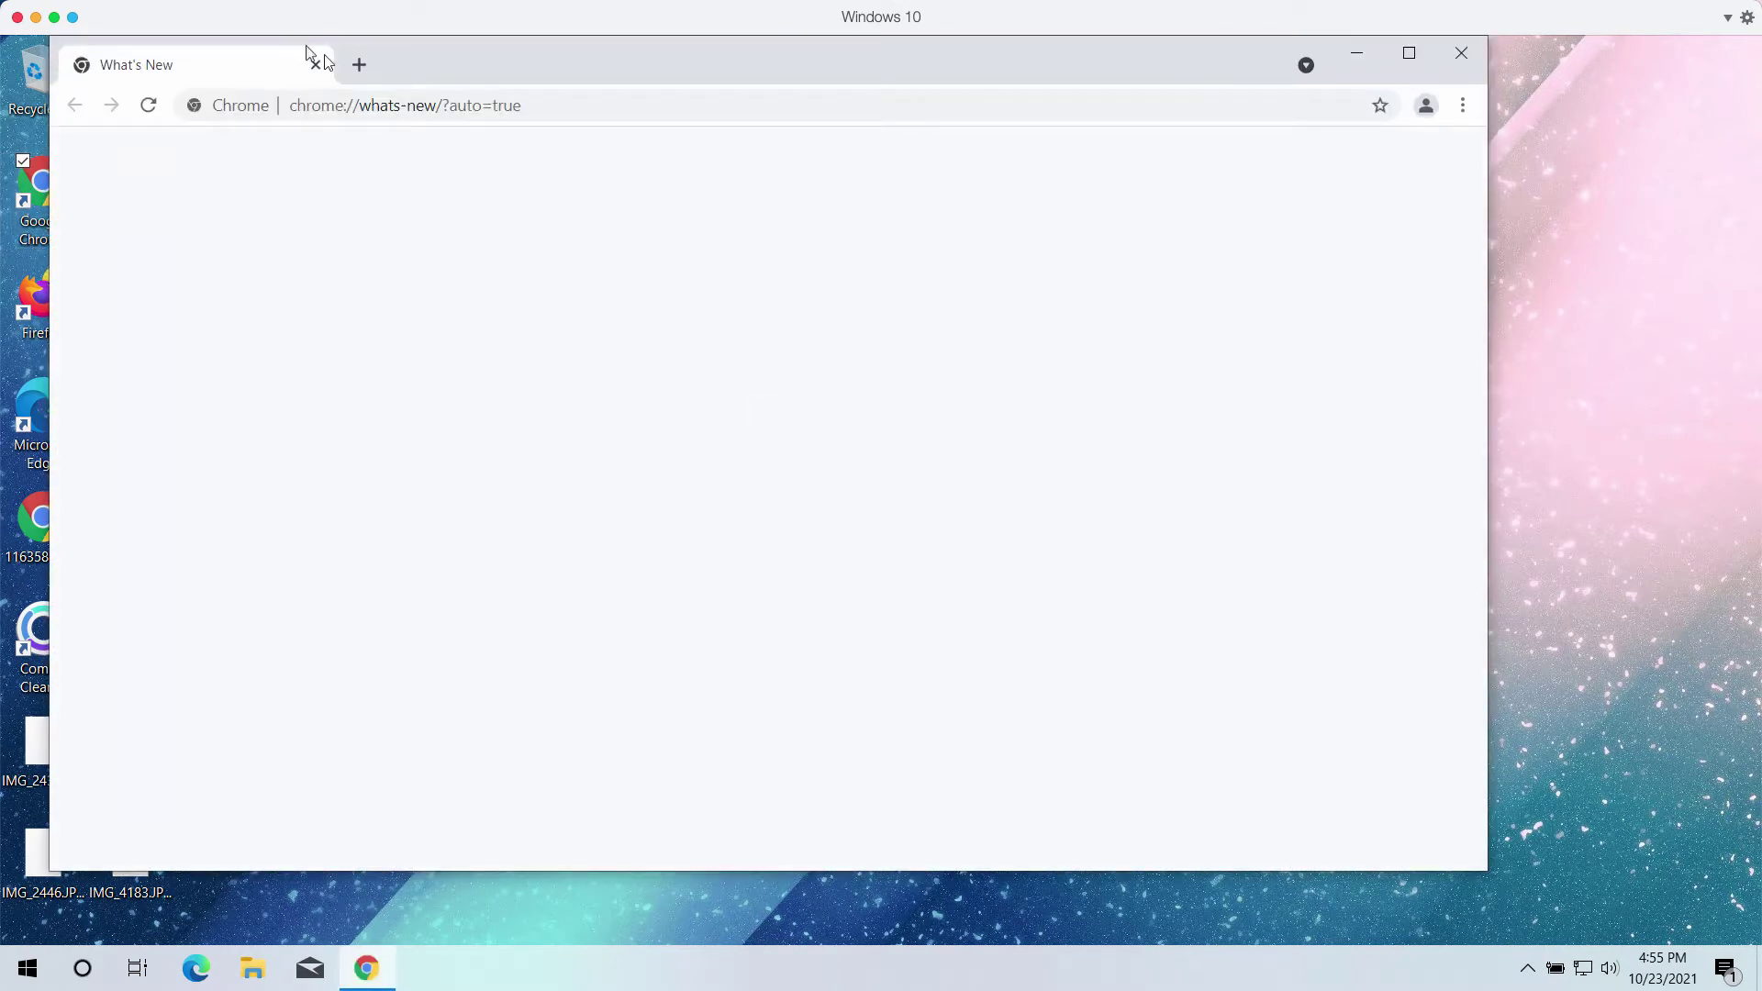
pyautogui.click(356, 63)
pyautogui.click(318, 65)
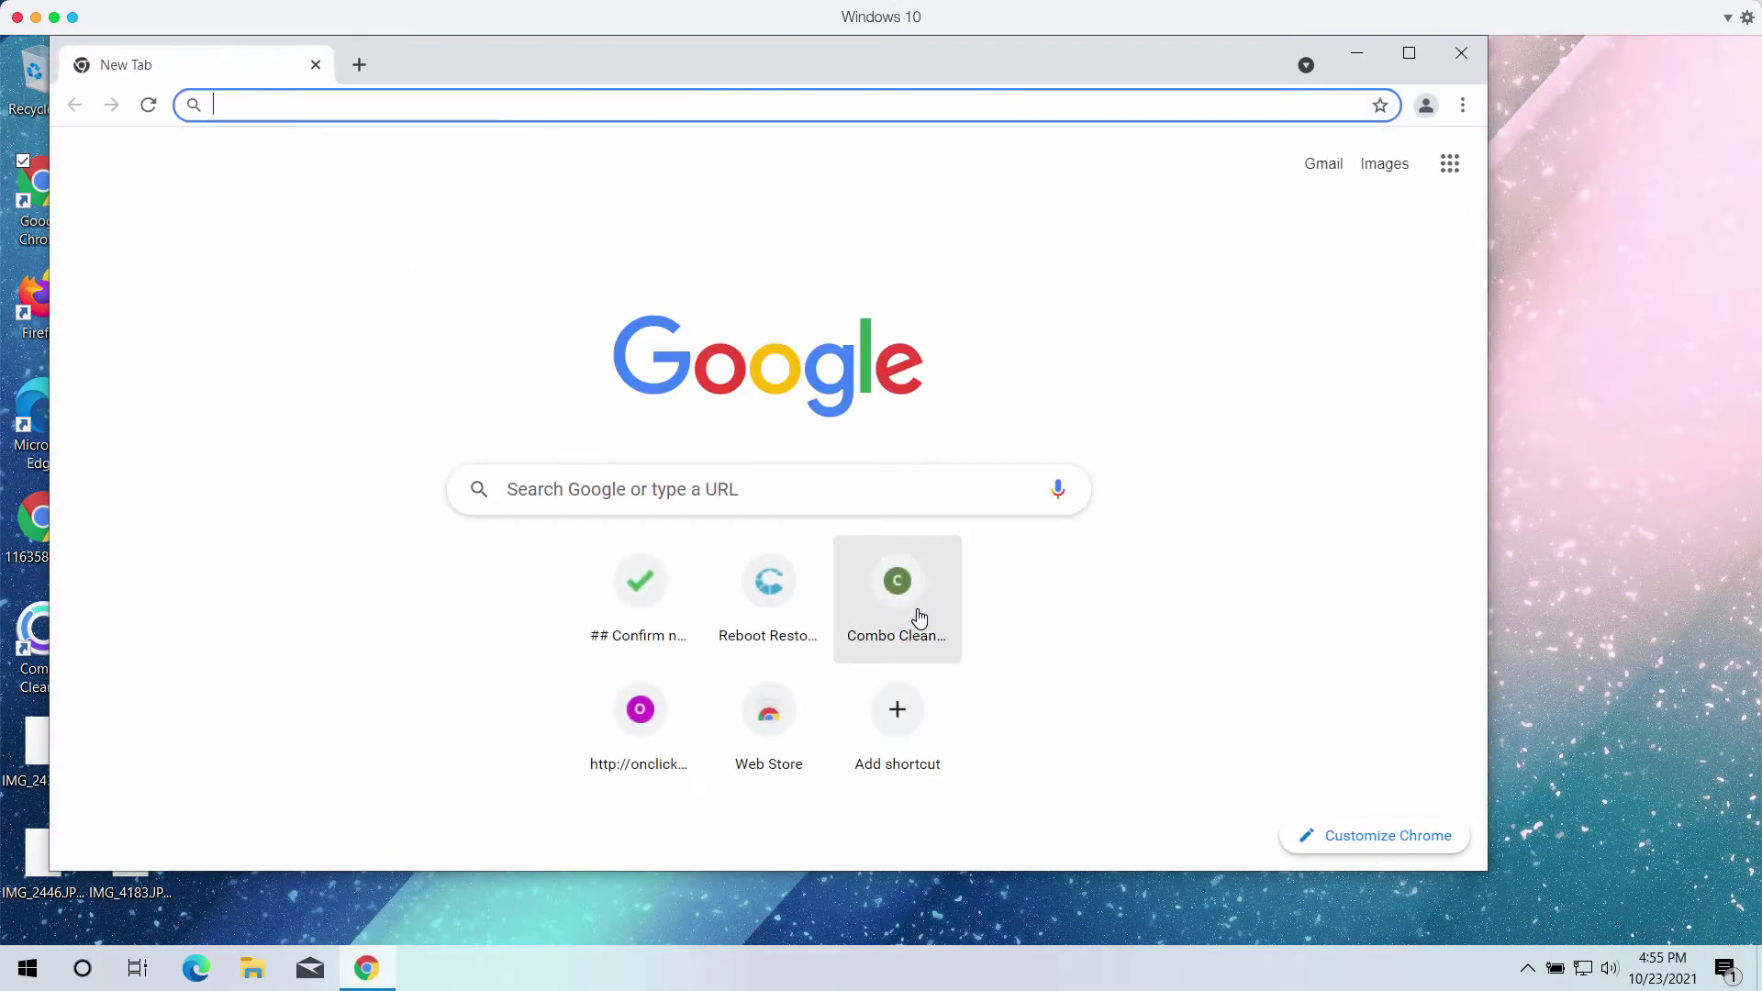
pyautogui.click(909, 613)
pyautogui.moveTo(754, 60); pyautogui.dragTo(765, 82)
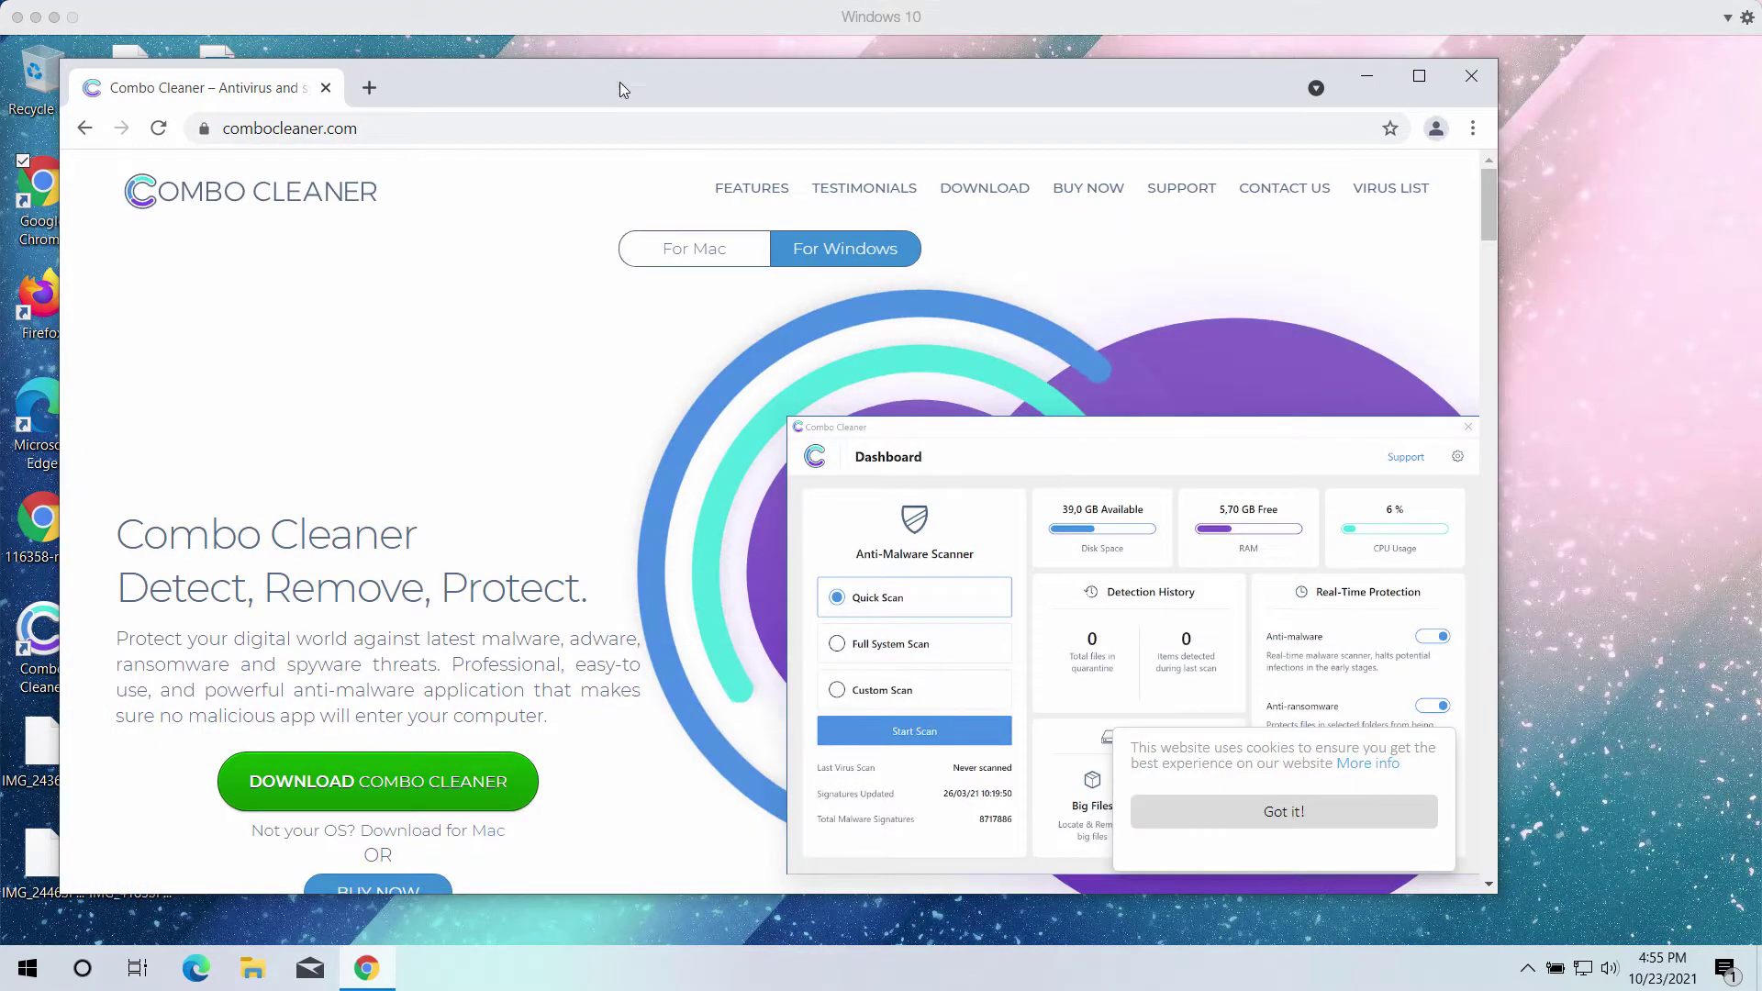
pyautogui.moveTo(620, 81); pyautogui.dragTo(867, 103)
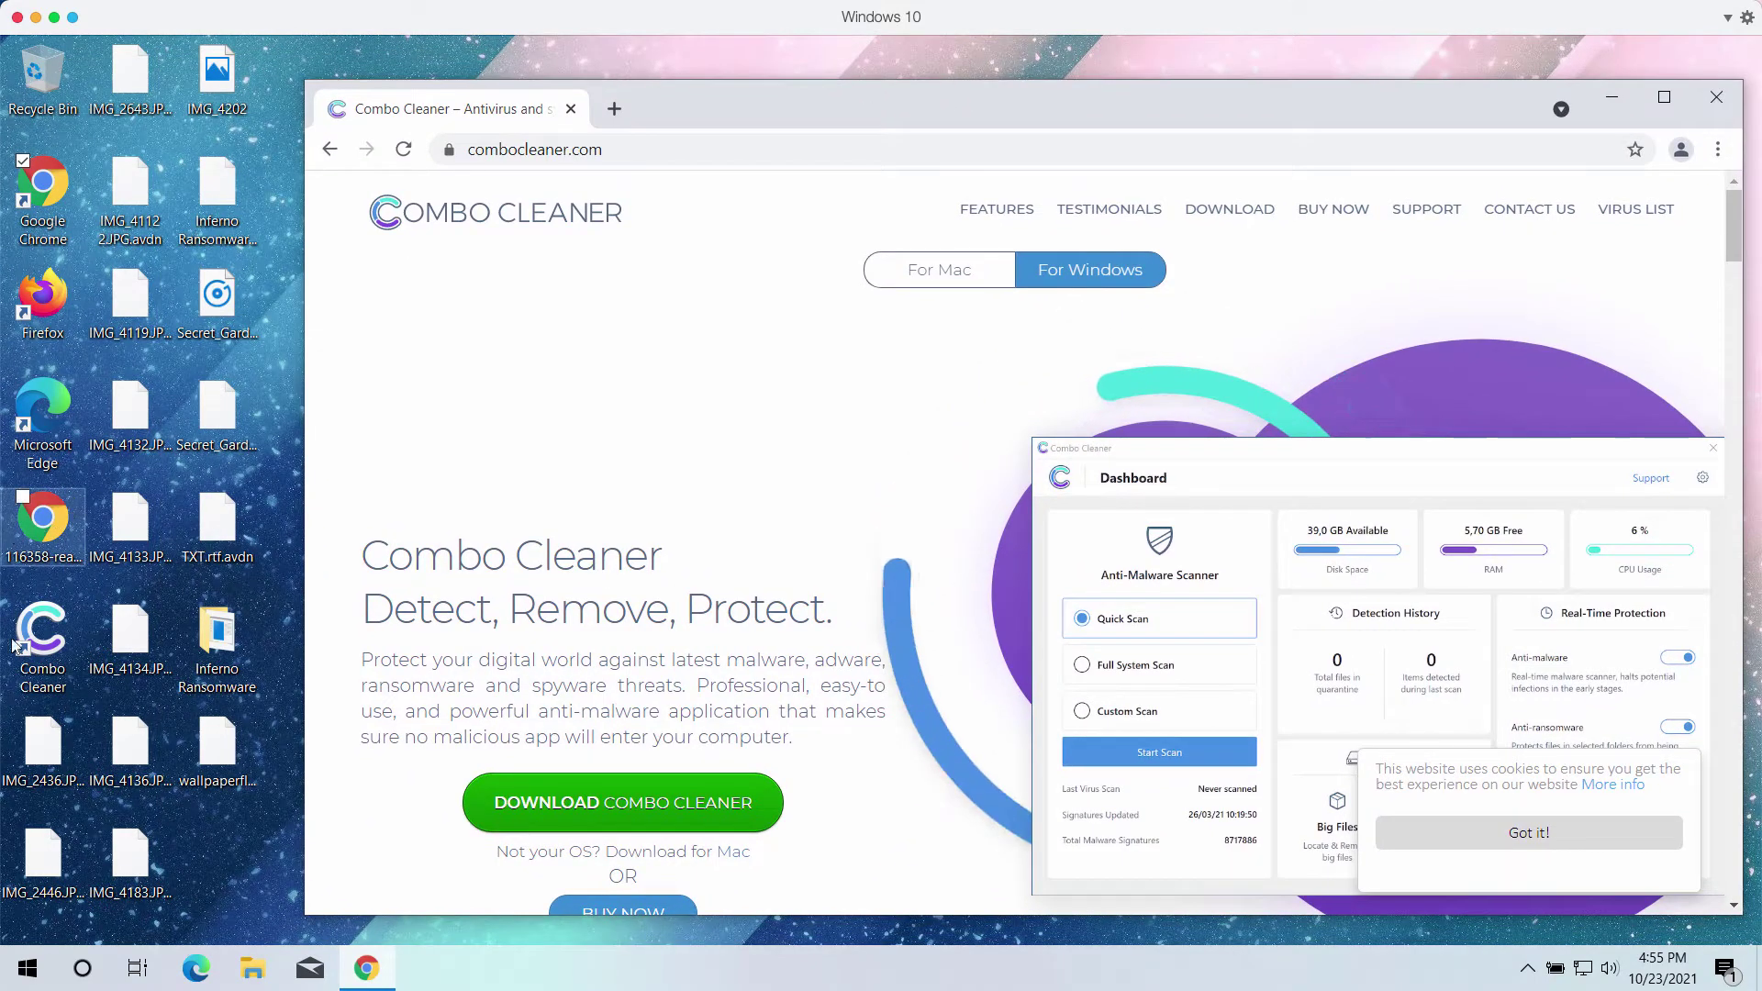
# - Launch Combo Cleaner from the desktop and start a Quick Scan with its Anti-Malware Scanner
pyautogui.doubleClick(42, 647)
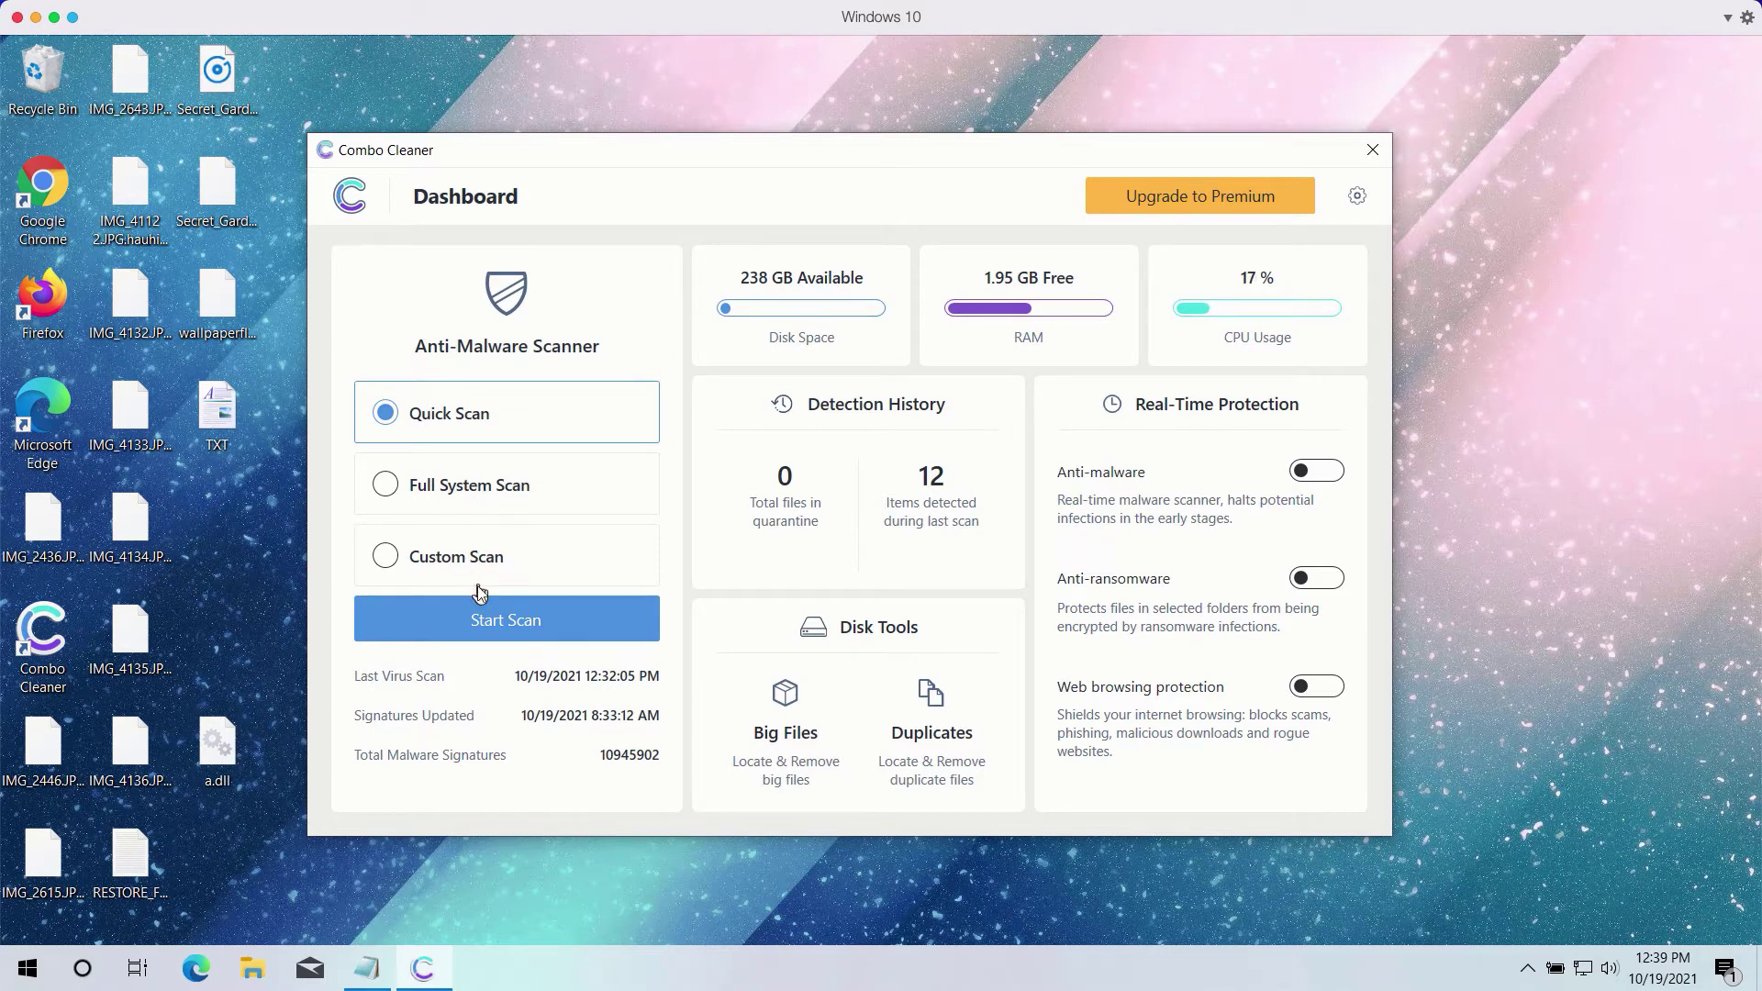
pyautogui.click(547, 620)
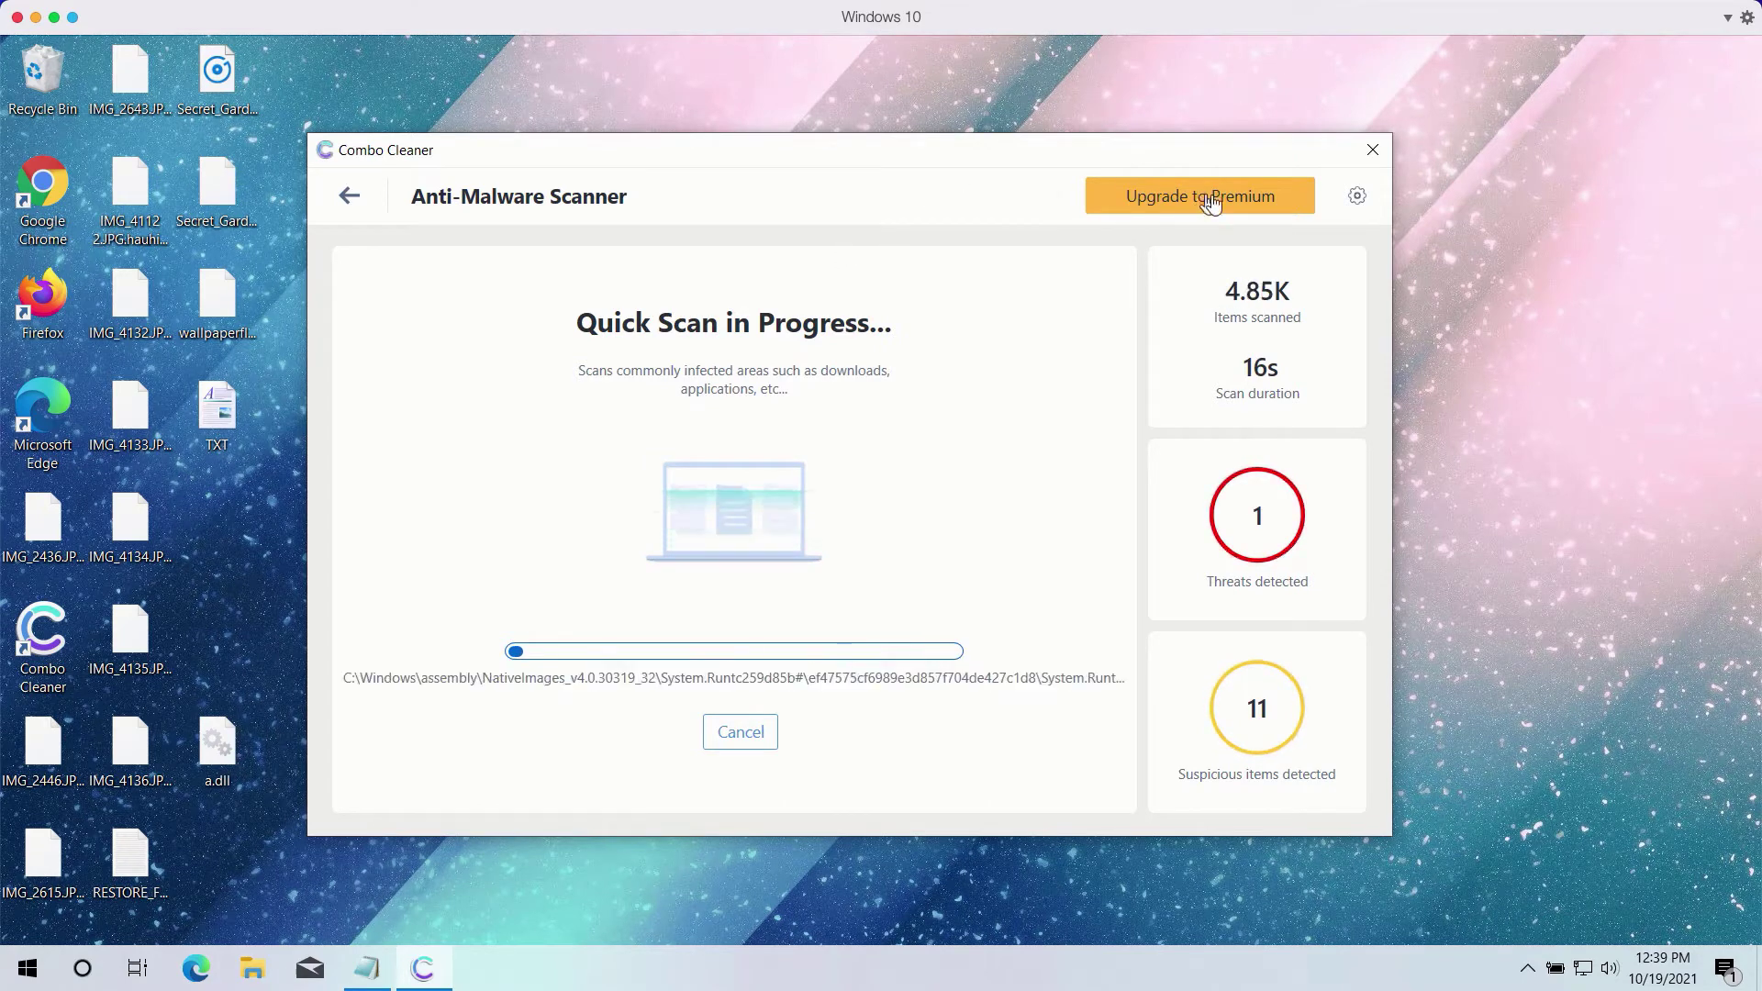
# - View the protected folders and trusted programs in the Anti-Ransomware settings, and return to the dashboard
pyautogui.click(1359, 198)
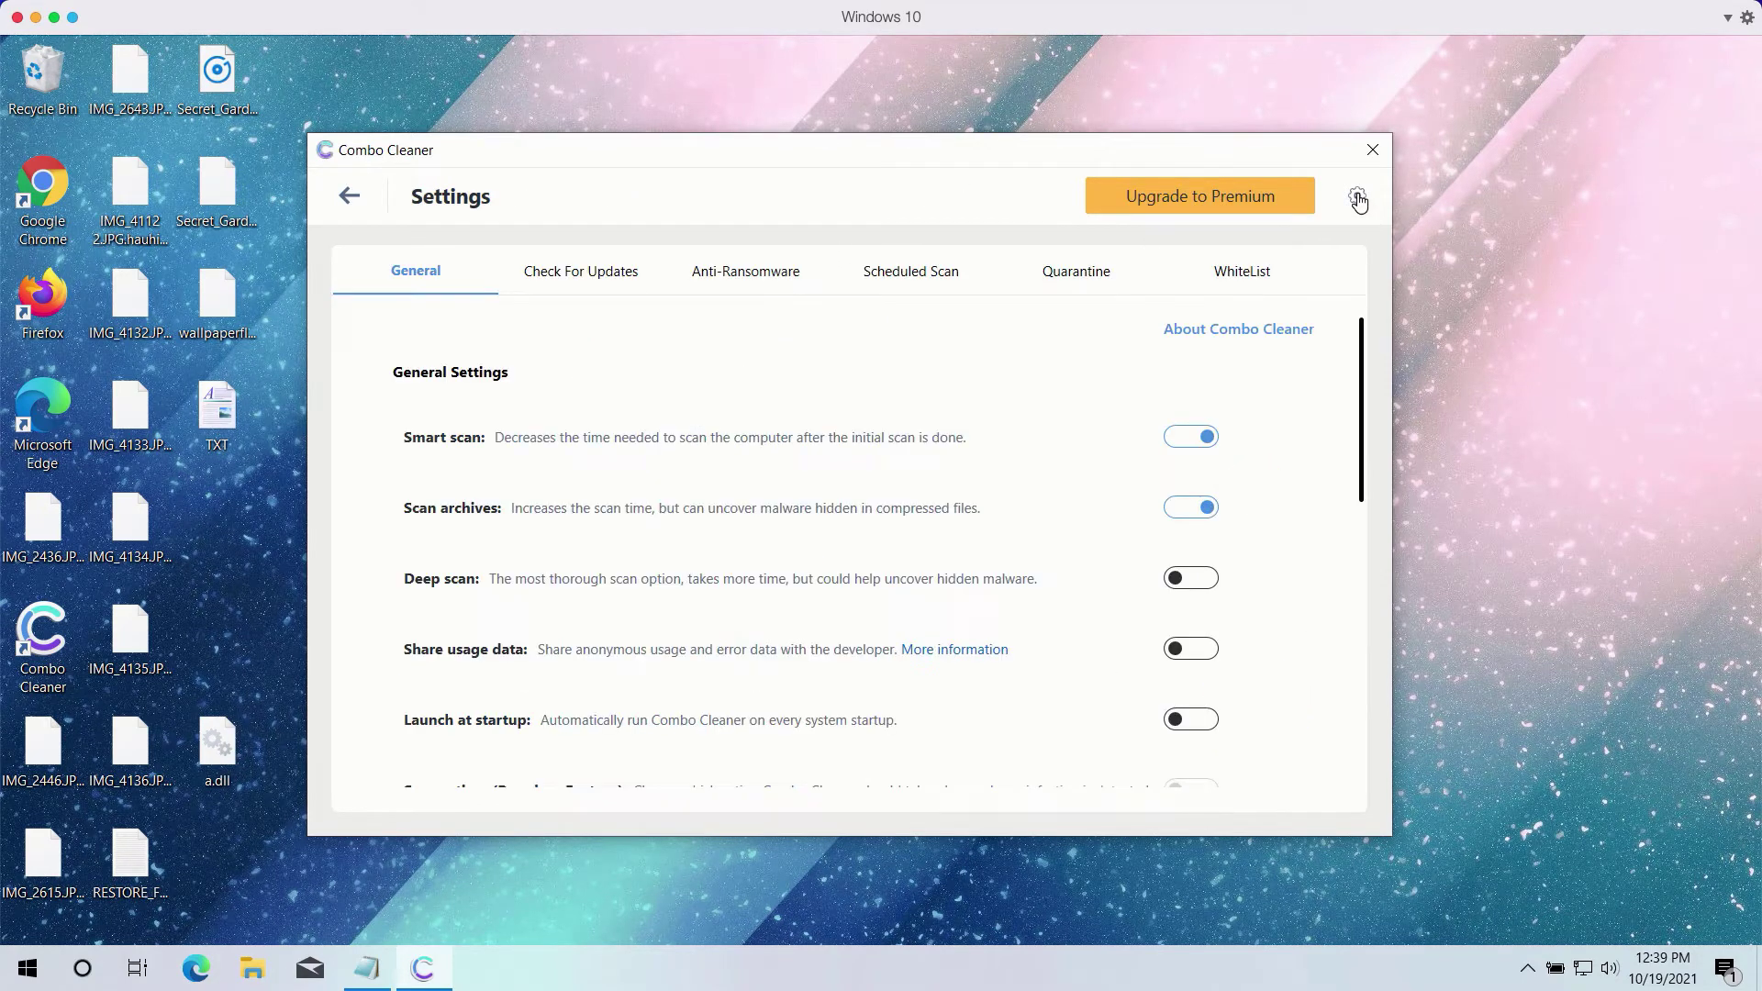
pyautogui.click(743, 285)
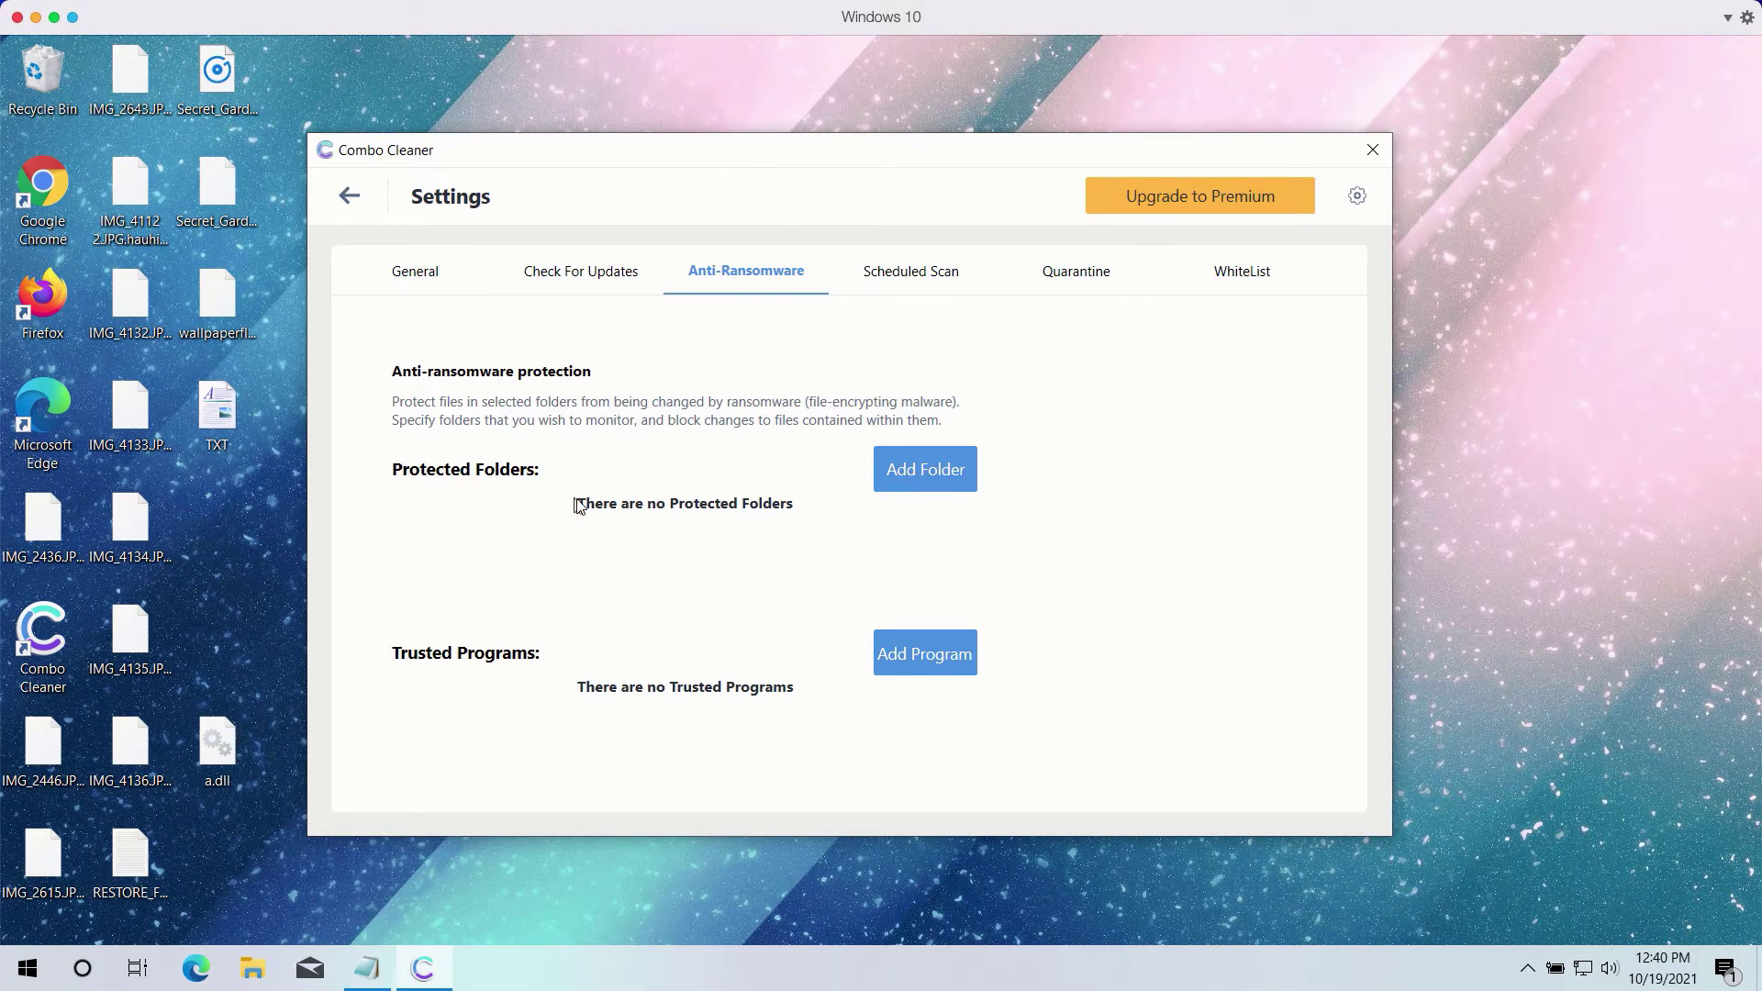
pyautogui.click(350, 196)
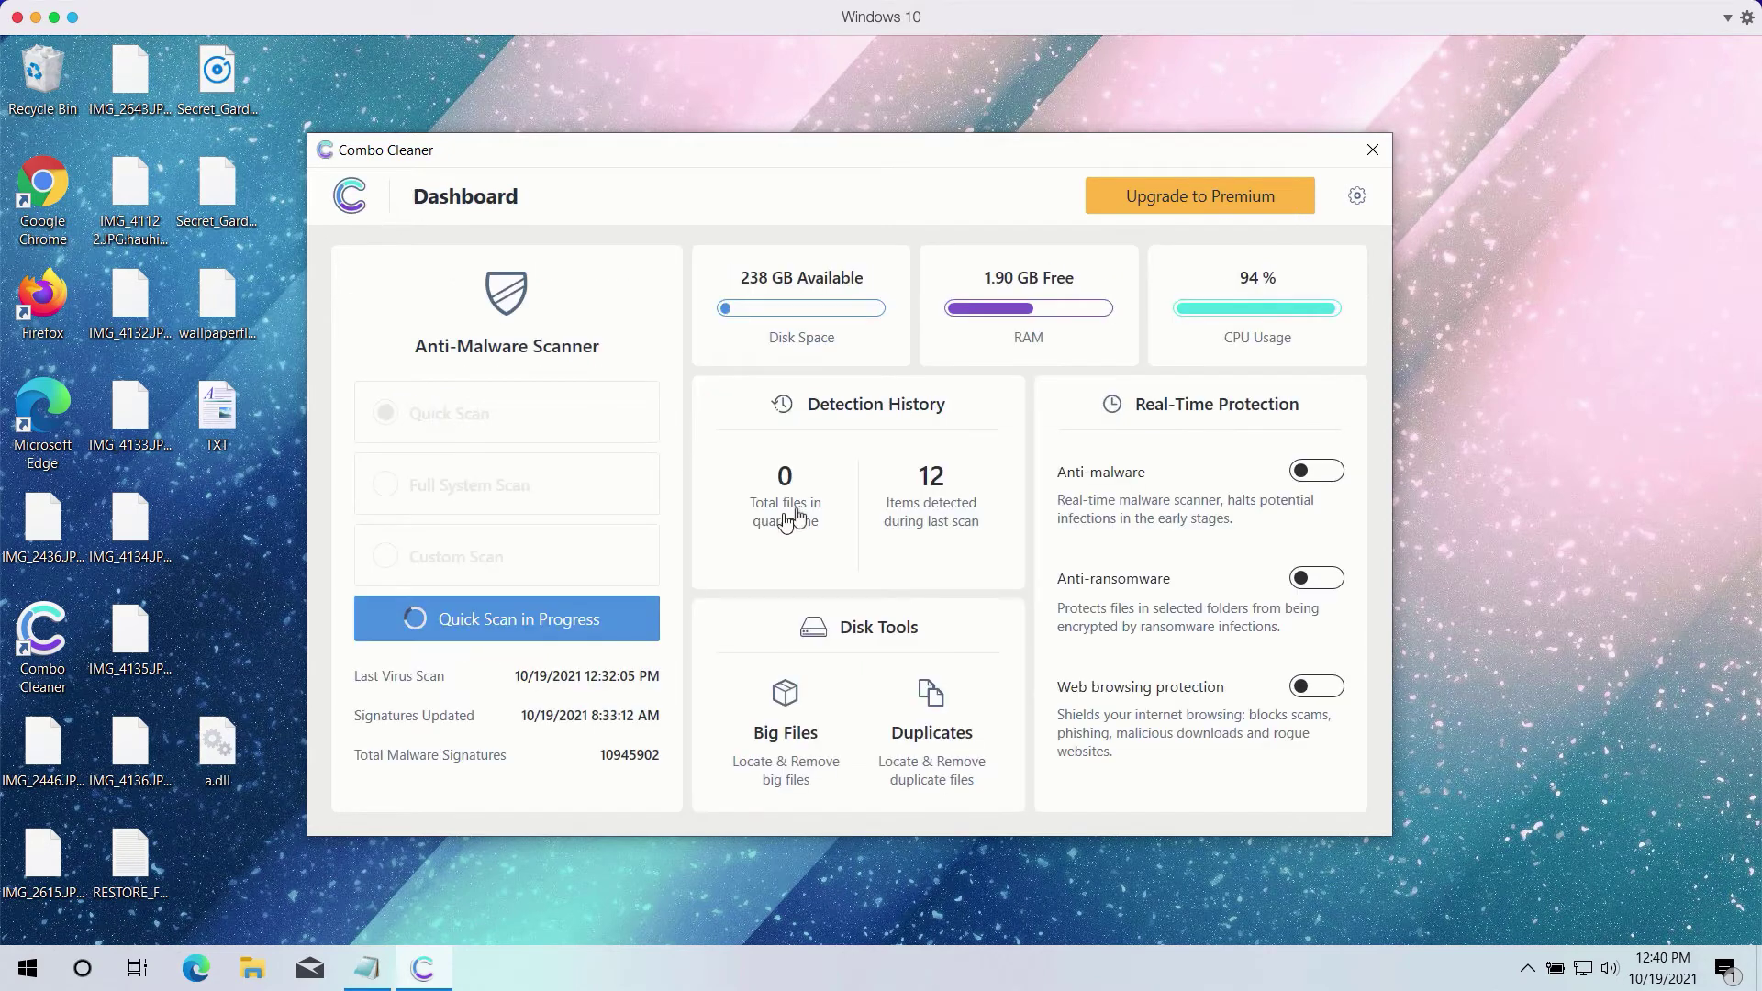
# - Reopen the Quick Scan in progress from the dashboard and cancel it before it completes
pyautogui.click(592, 627)
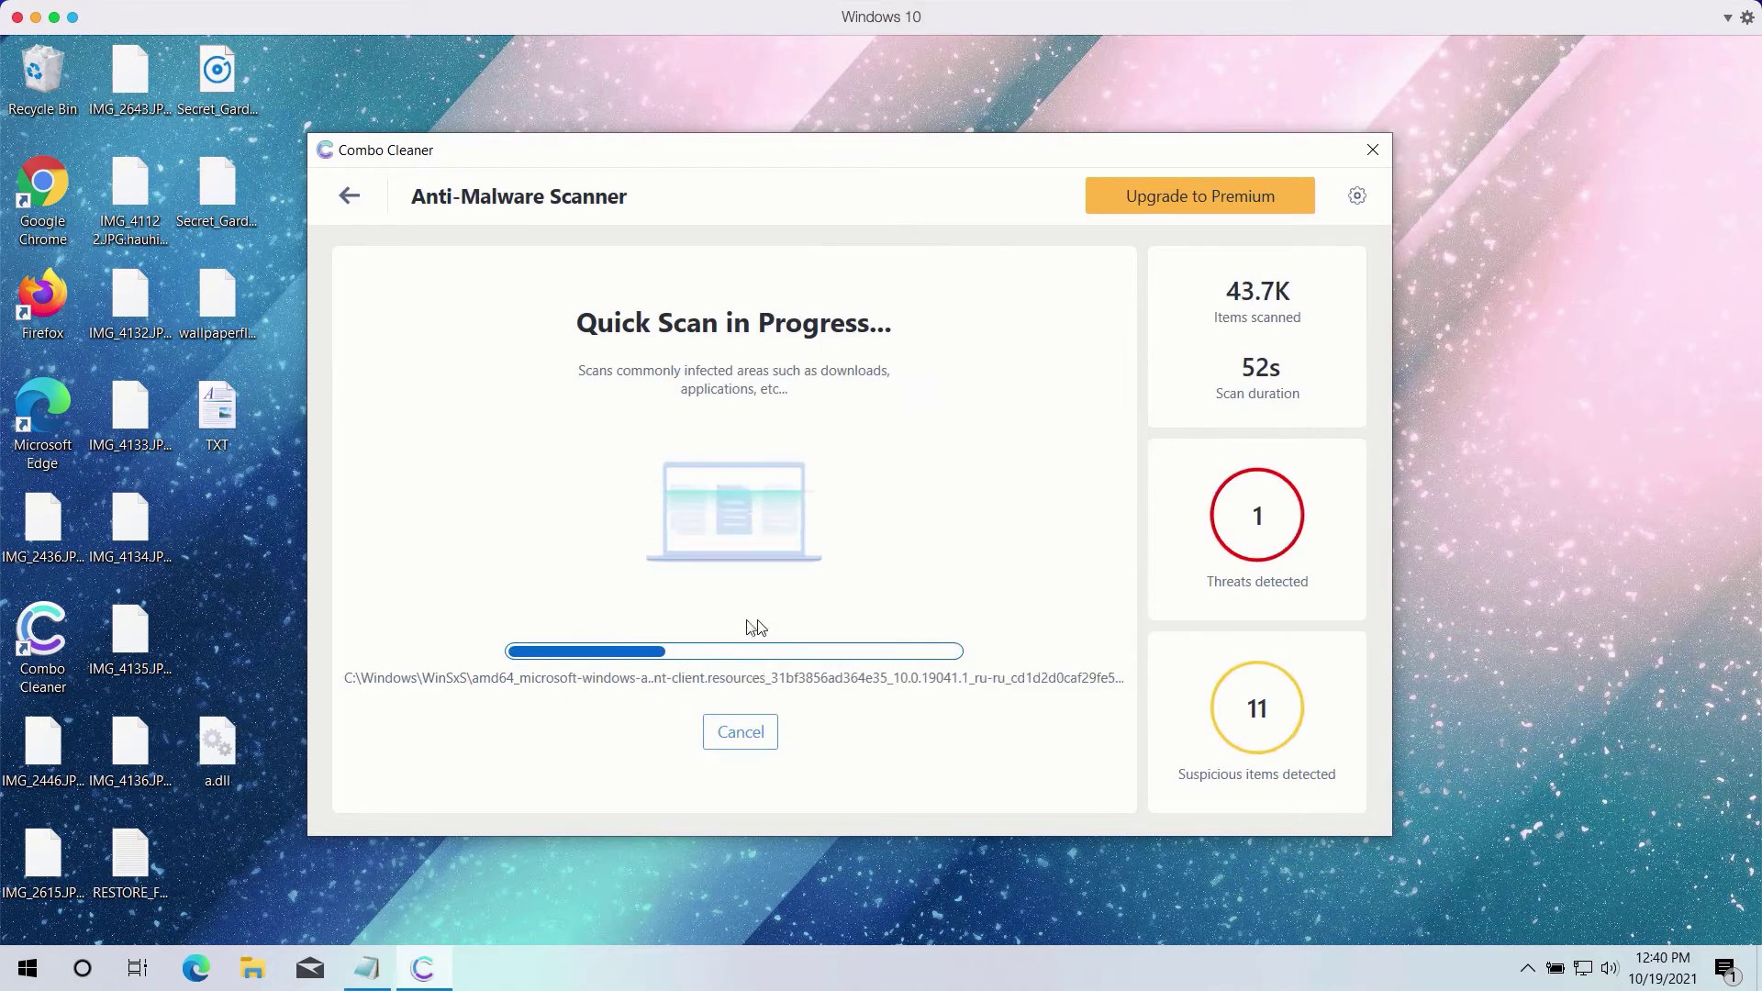
pyautogui.click(746, 732)
pyautogui.click(804, 615)
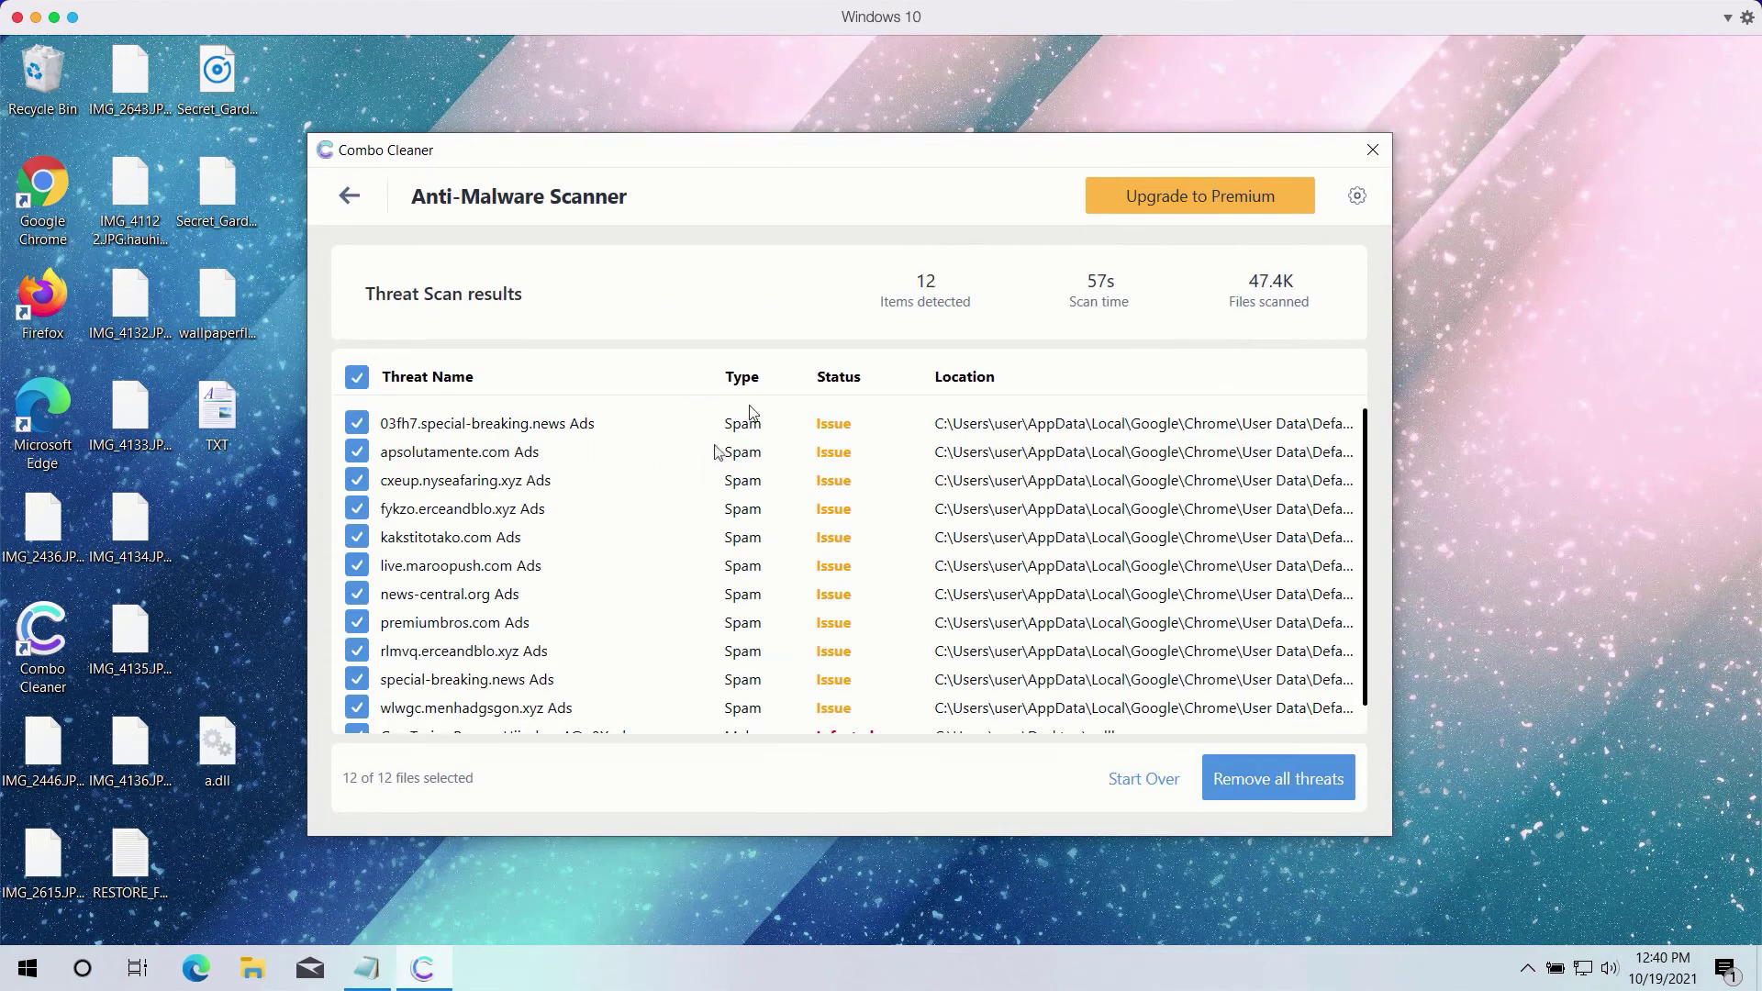
# - Look through the Threat Scan results list, checking the name, type, status and location of each detected item
pyautogui.scroll(-1, 1025, 601)
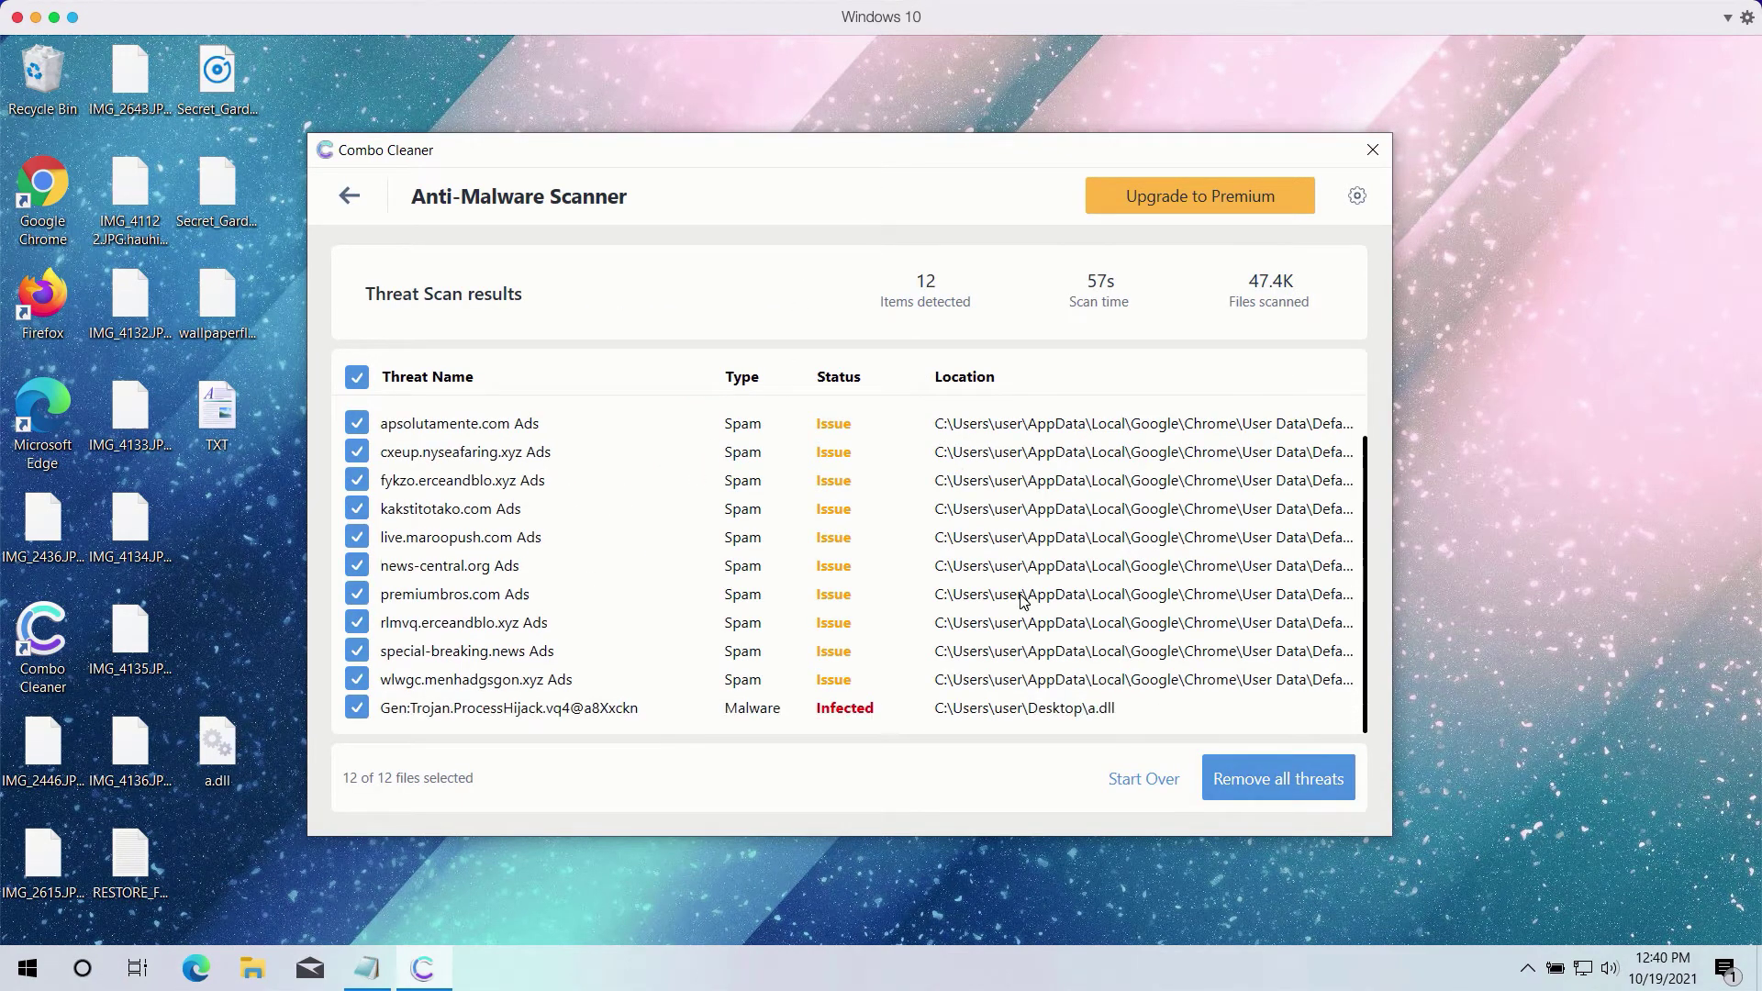
pyautogui.scroll(1, 898, 542)
pyautogui.scroll(-1, 895, 539)
pyautogui.scroll(1, 696, 570)
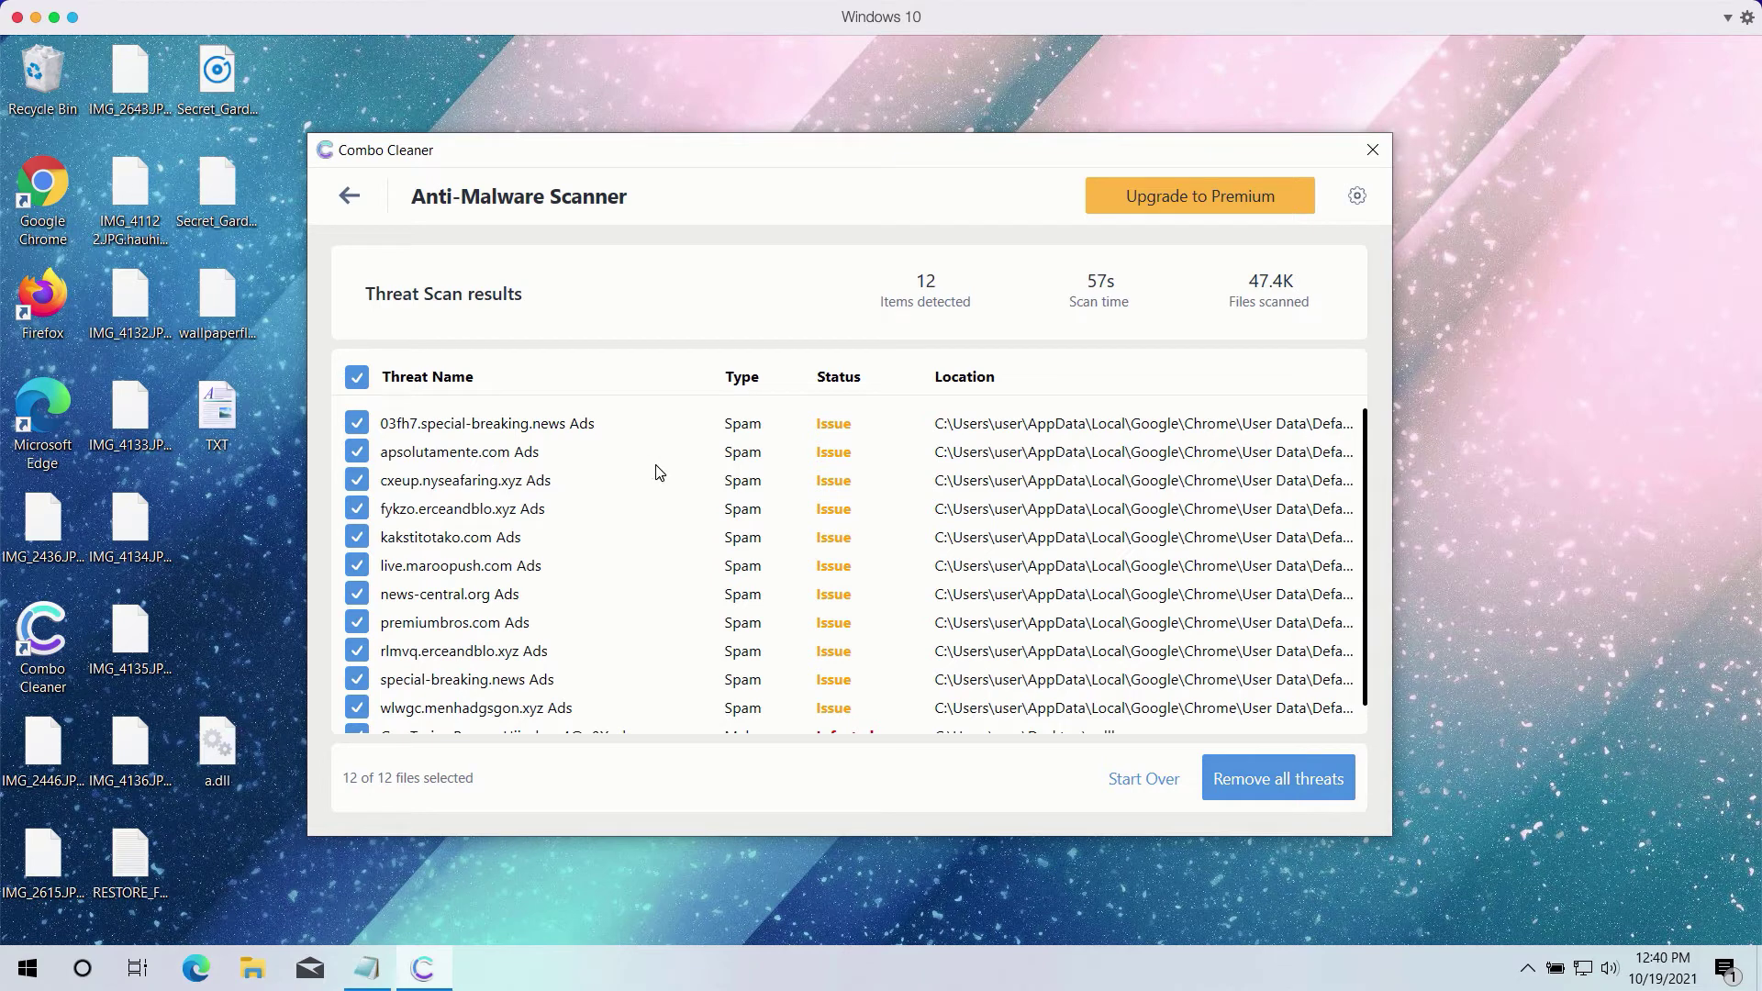
pyautogui.scroll(-1, 657, 475)
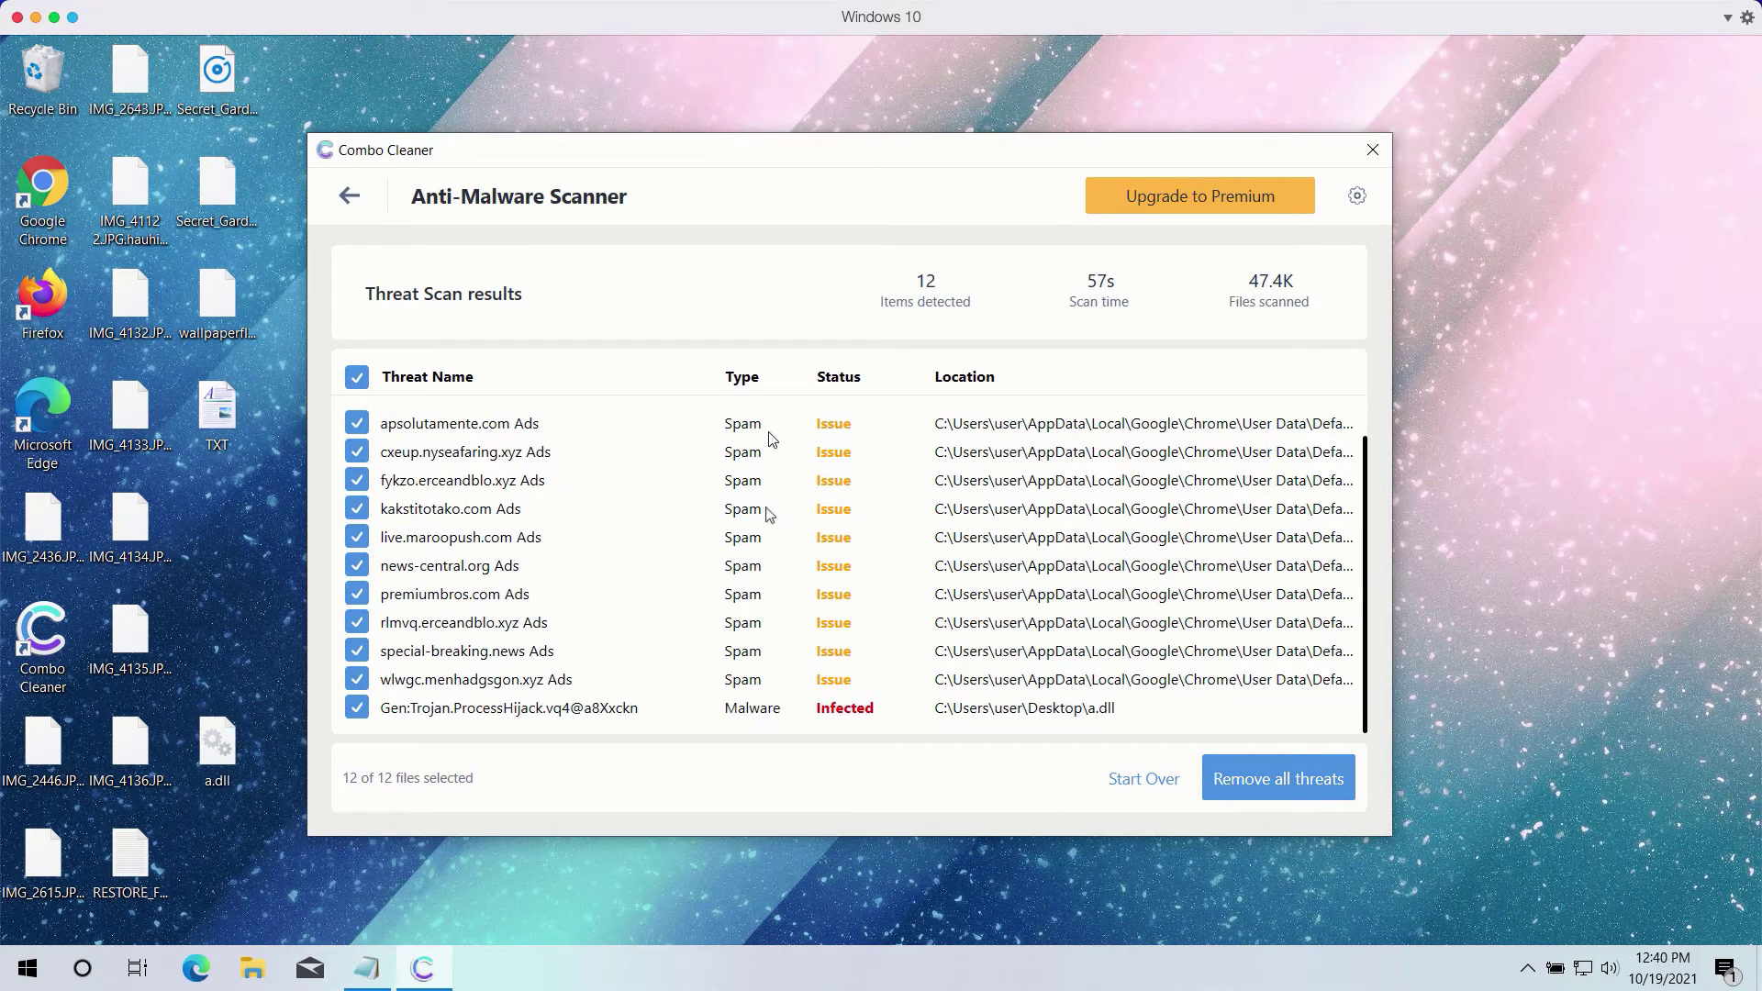